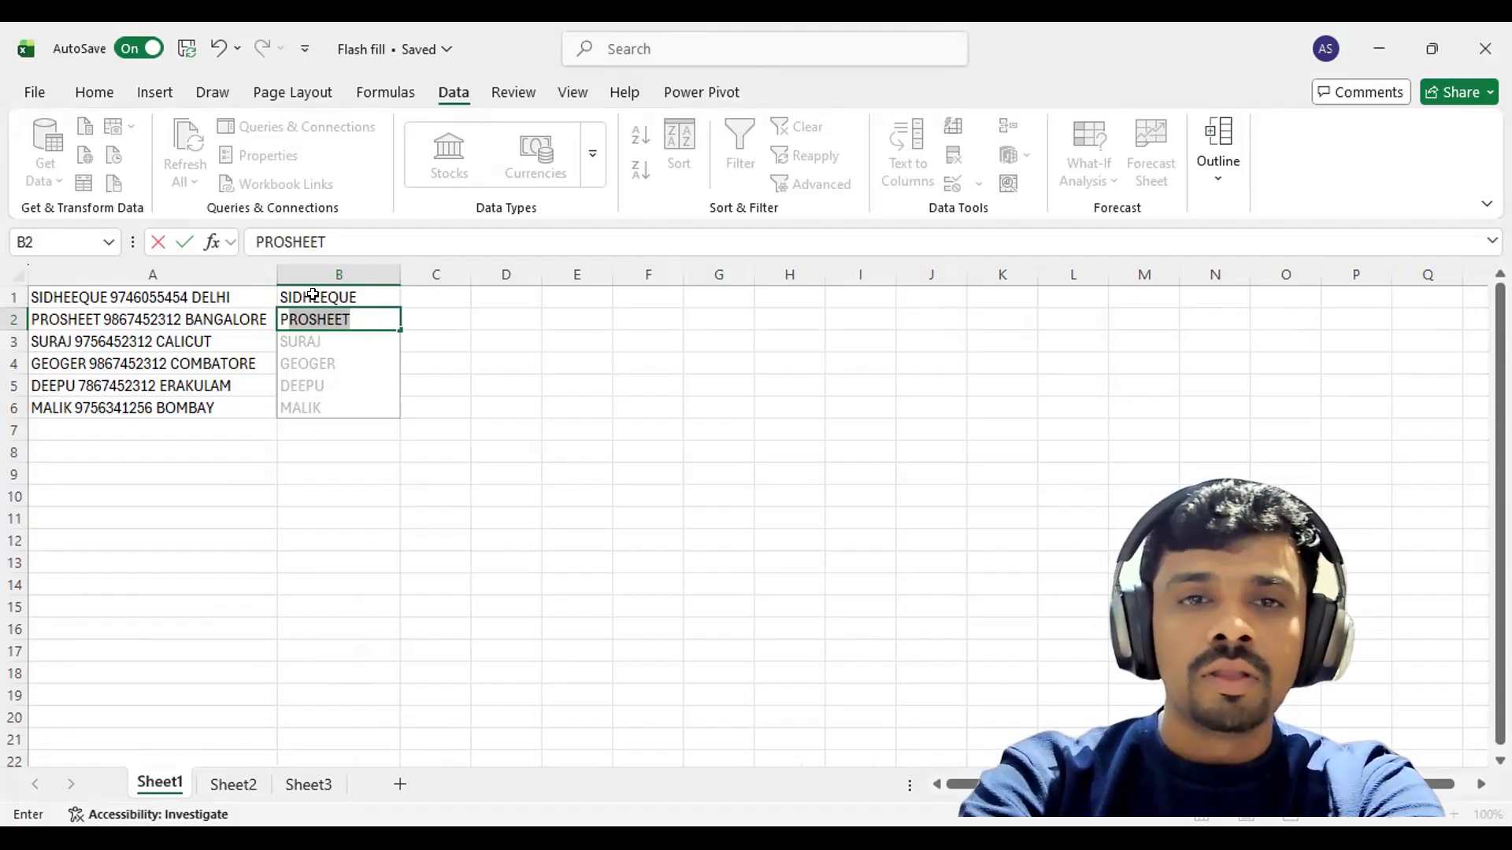
Complete and accept the Flash Fill of first names, then compare A1 with B1.
{"action": "key", "text": "Return"}
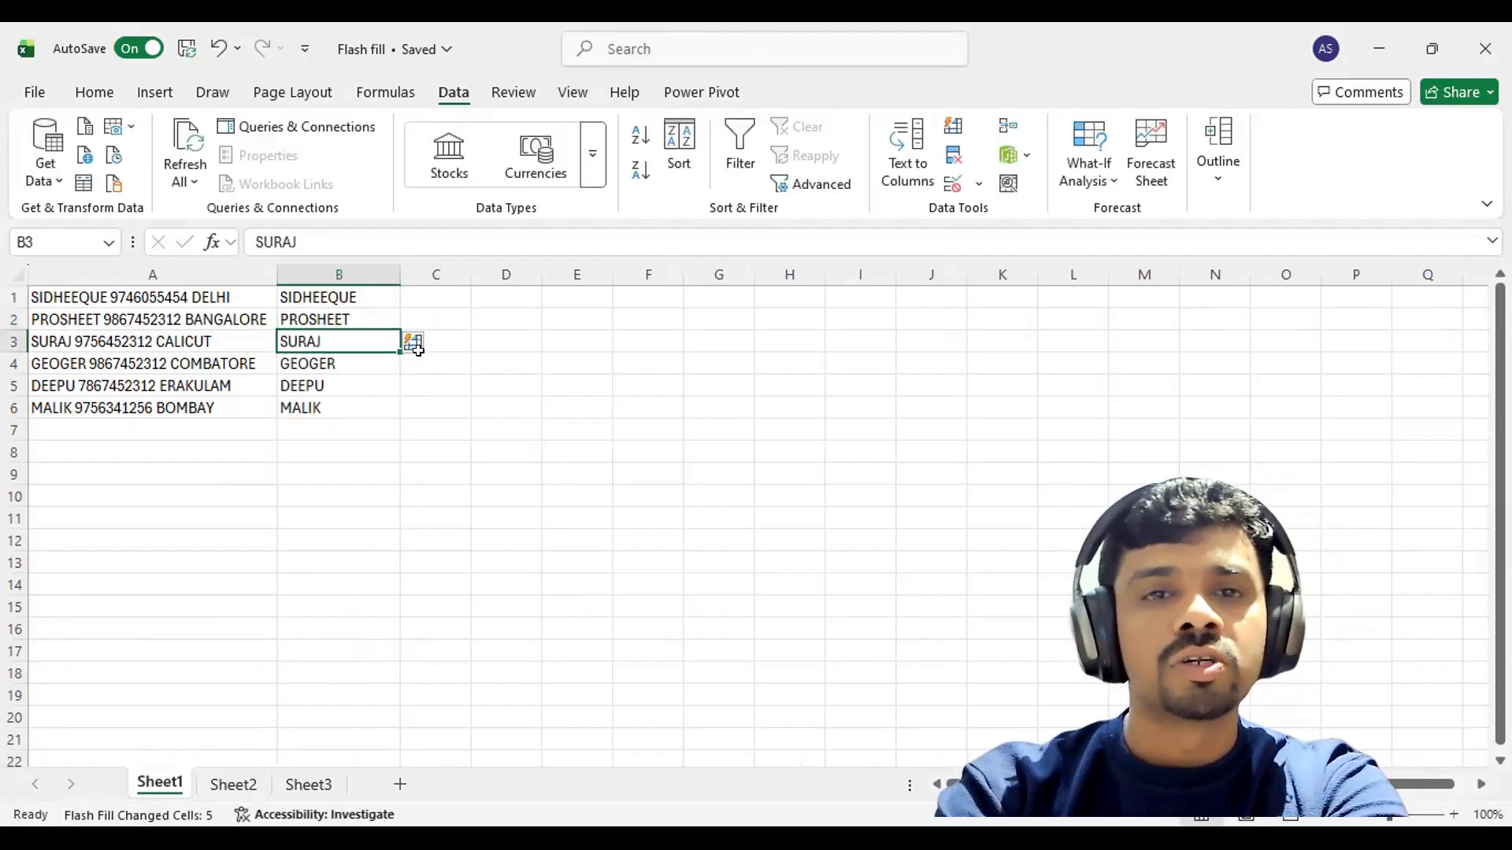
{"action": "left_click", "coordinate": [415, 346]}
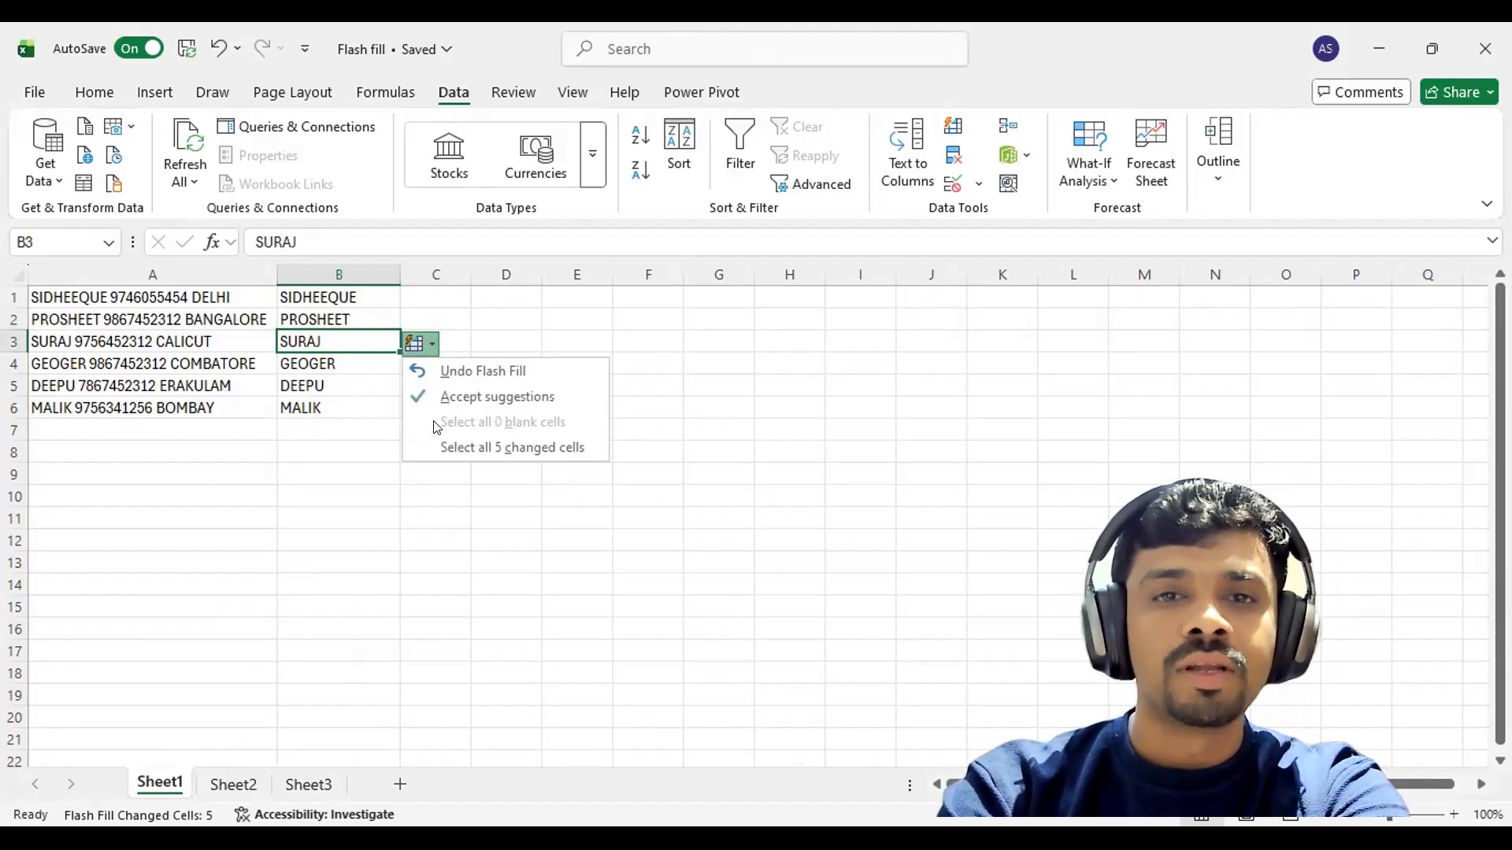
{"action": "left_click", "coordinate": [537, 399]}
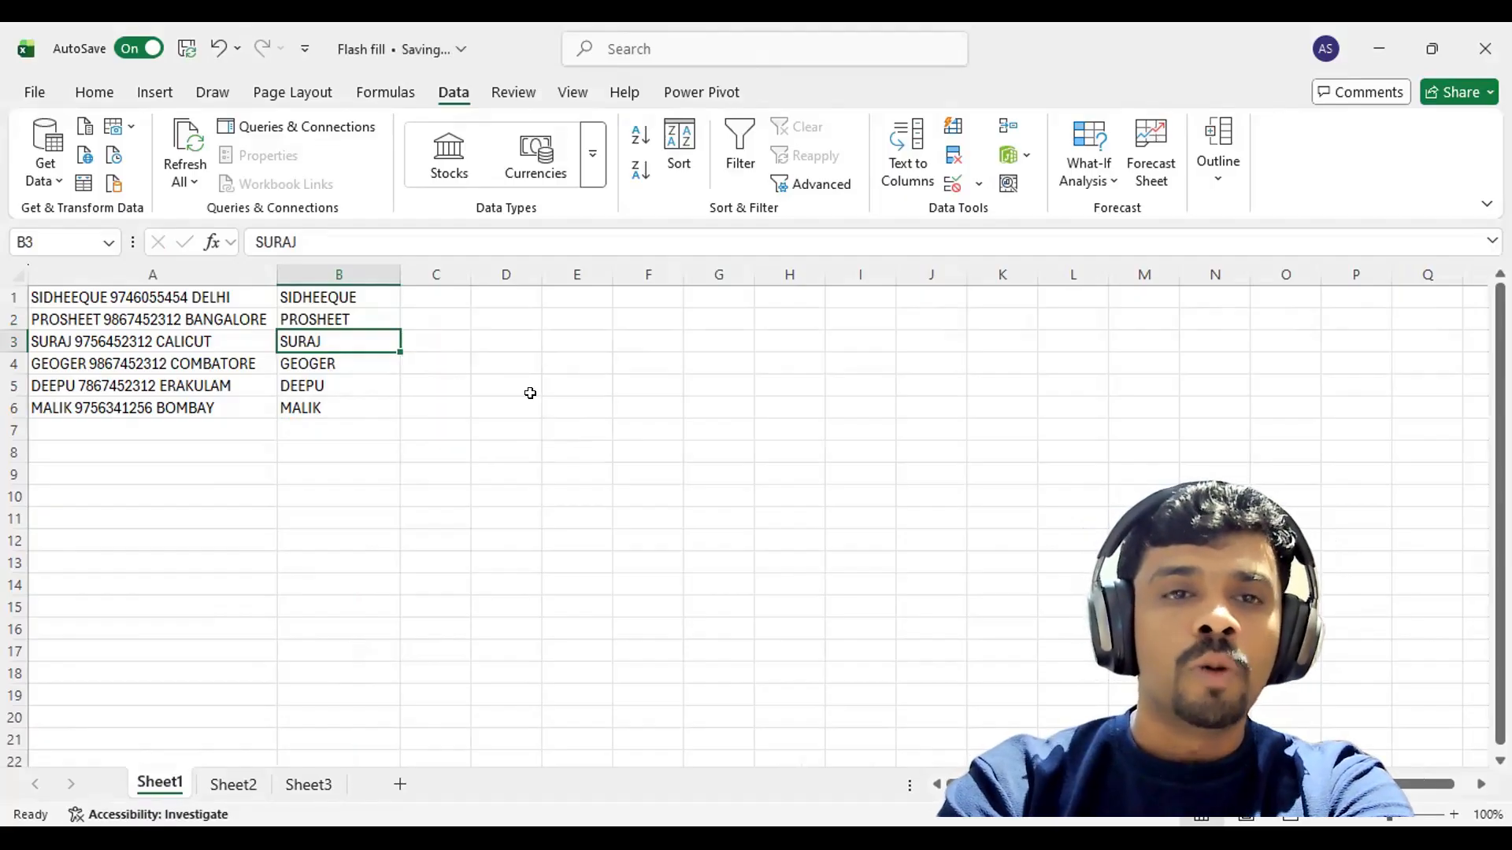
{"action": "left_click", "coordinate": [120, 293]}
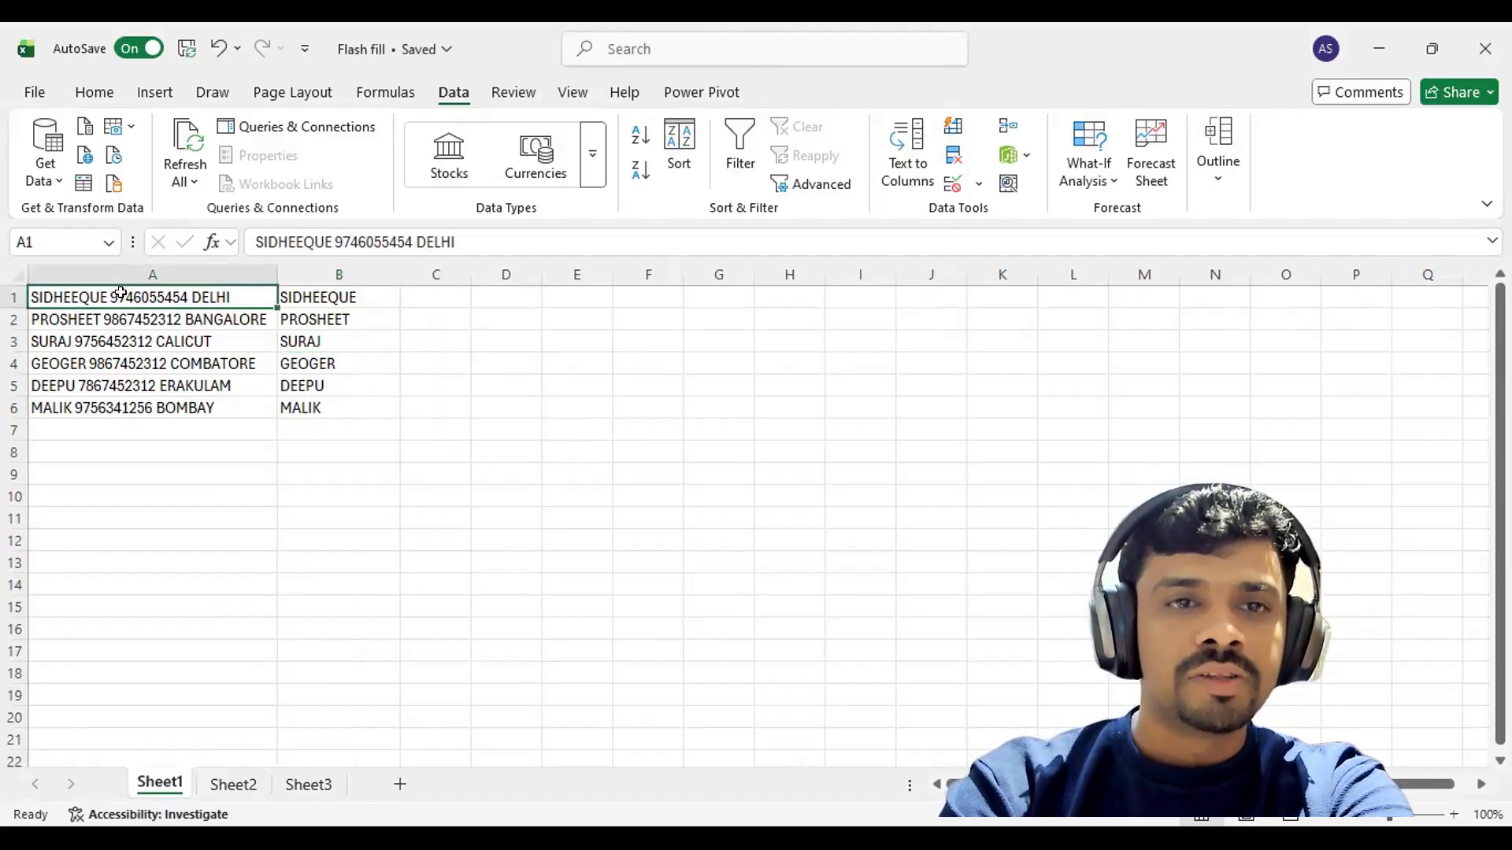
{"action": "left_click", "coordinate": [309, 296]}
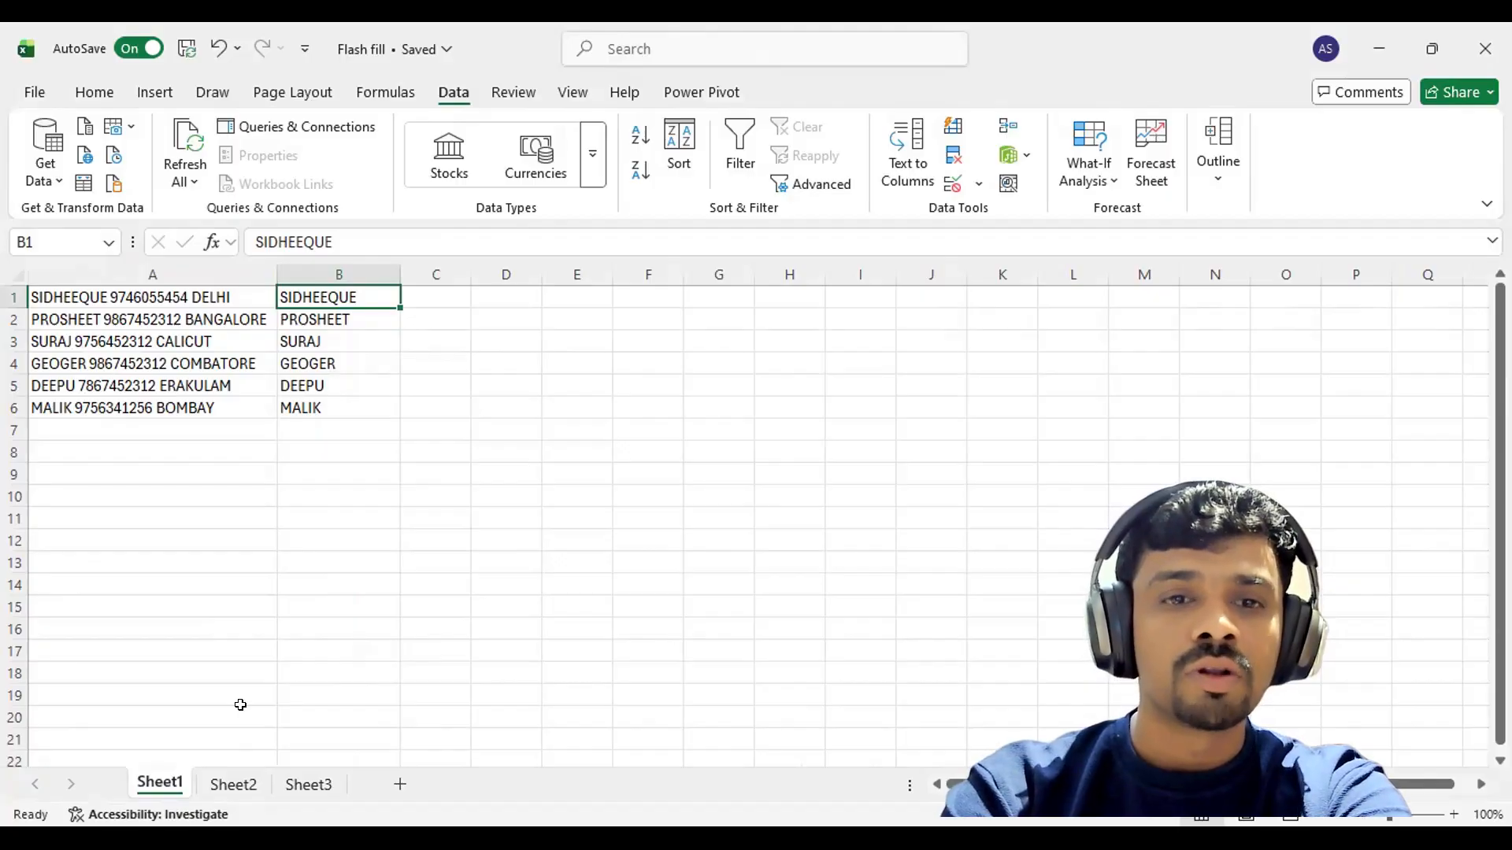
On Sheet2, enter the first two rows' phone numbers in B1 and B2 to Flash Fill column B.
{"action": "left_click", "coordinate": [234, 782]}
{"action": "left_click", "coordinate": [369, 300]}
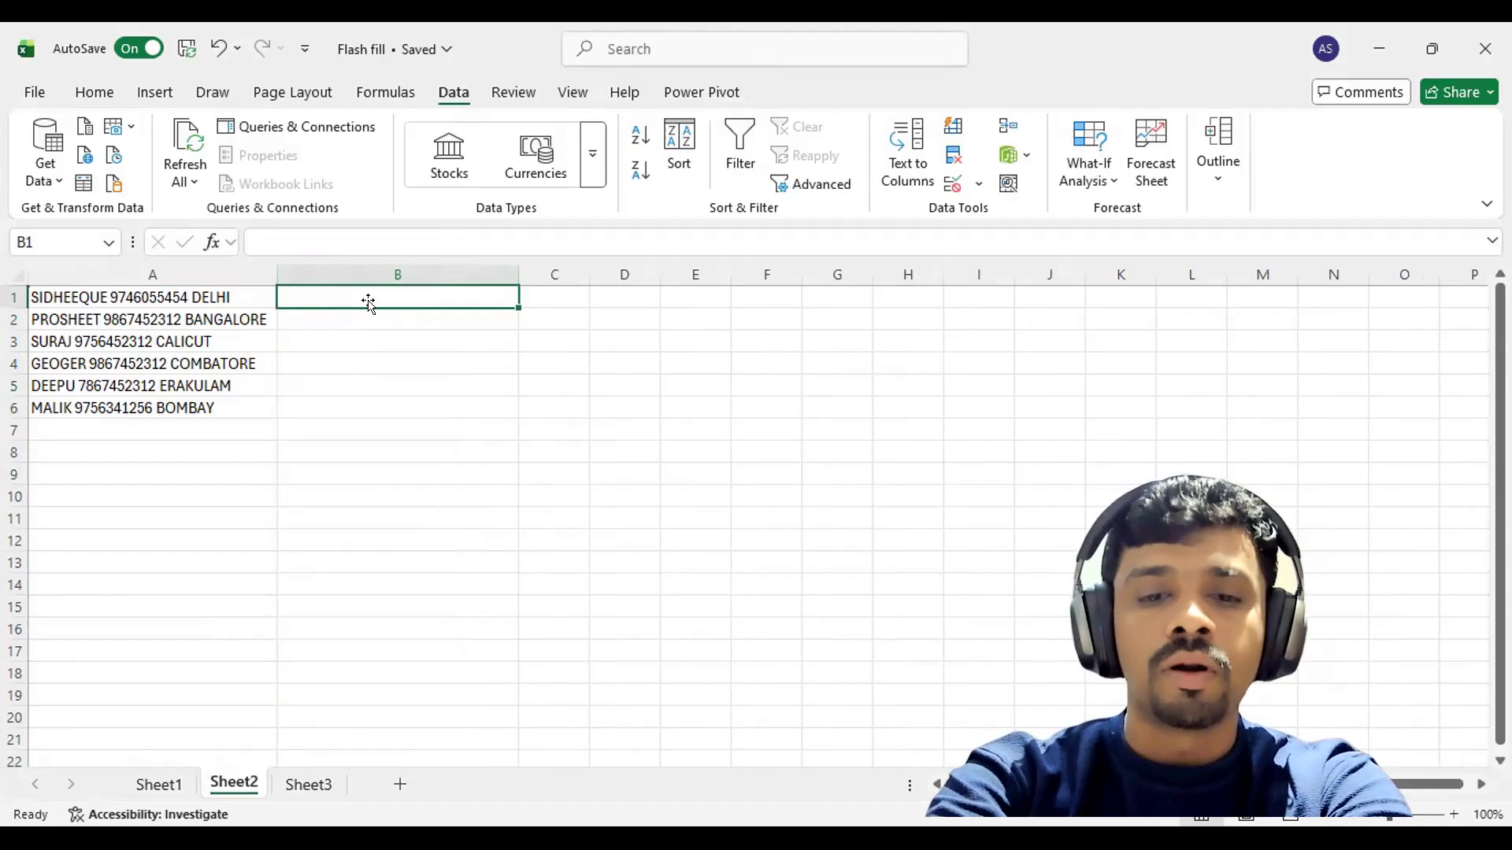
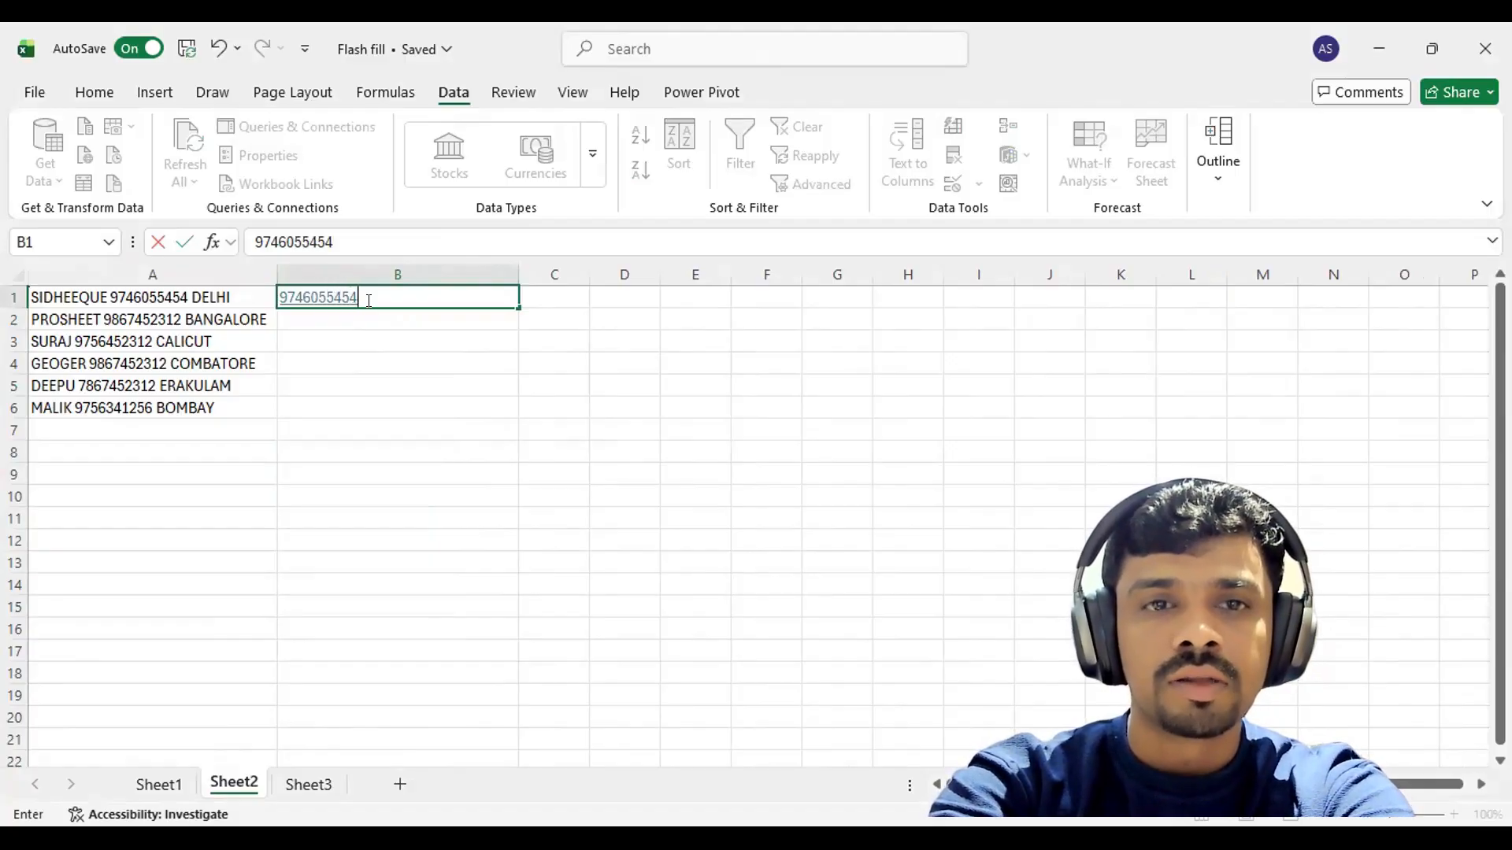
{"action": "key", "text": "Return"}
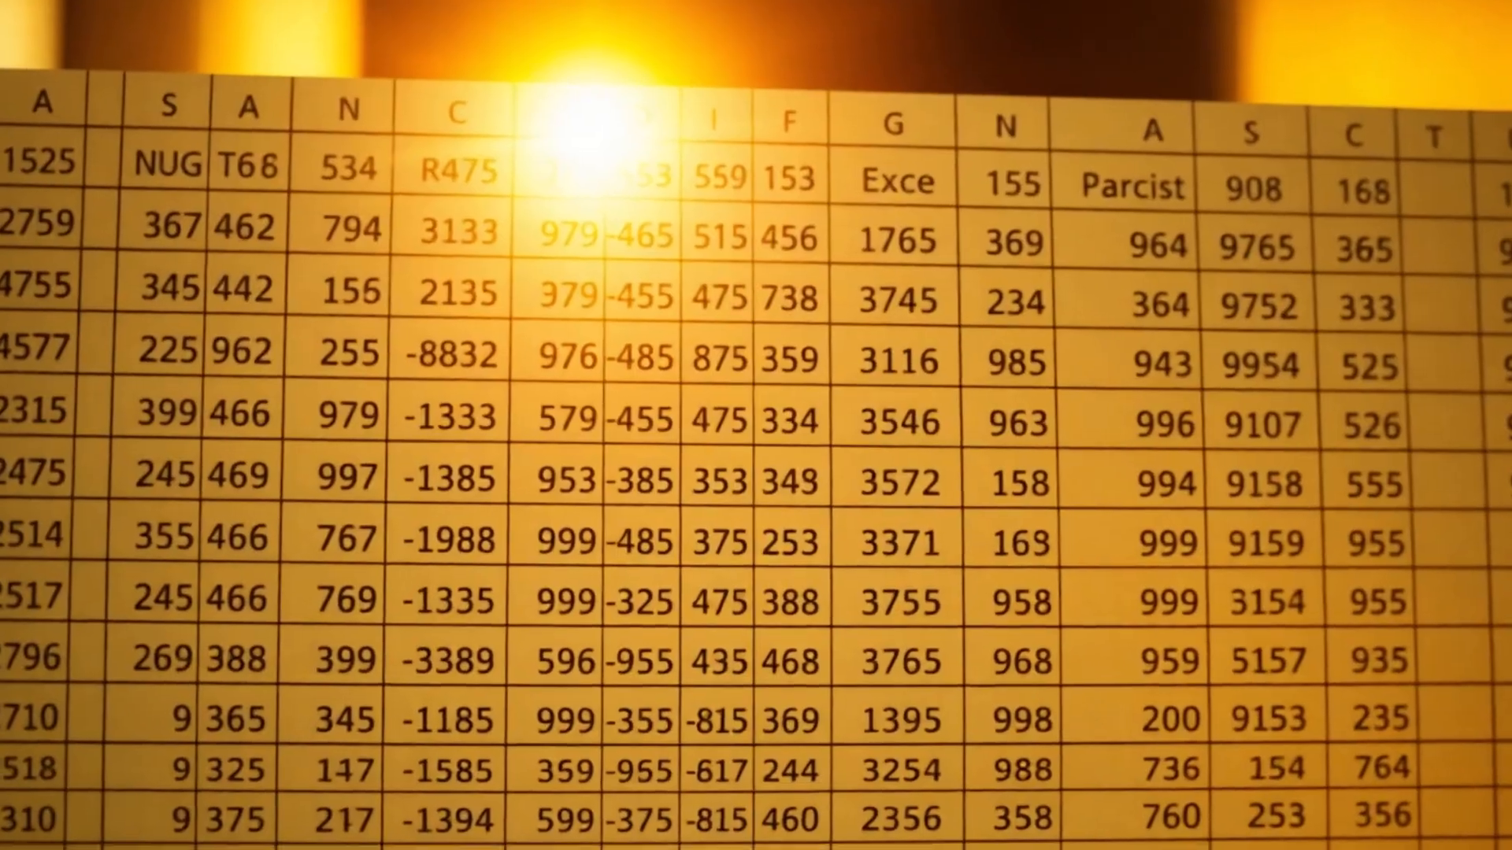
{"action": "key", "text": "Return"}
{"action": "left_click", "coordinate": [536, 341]}
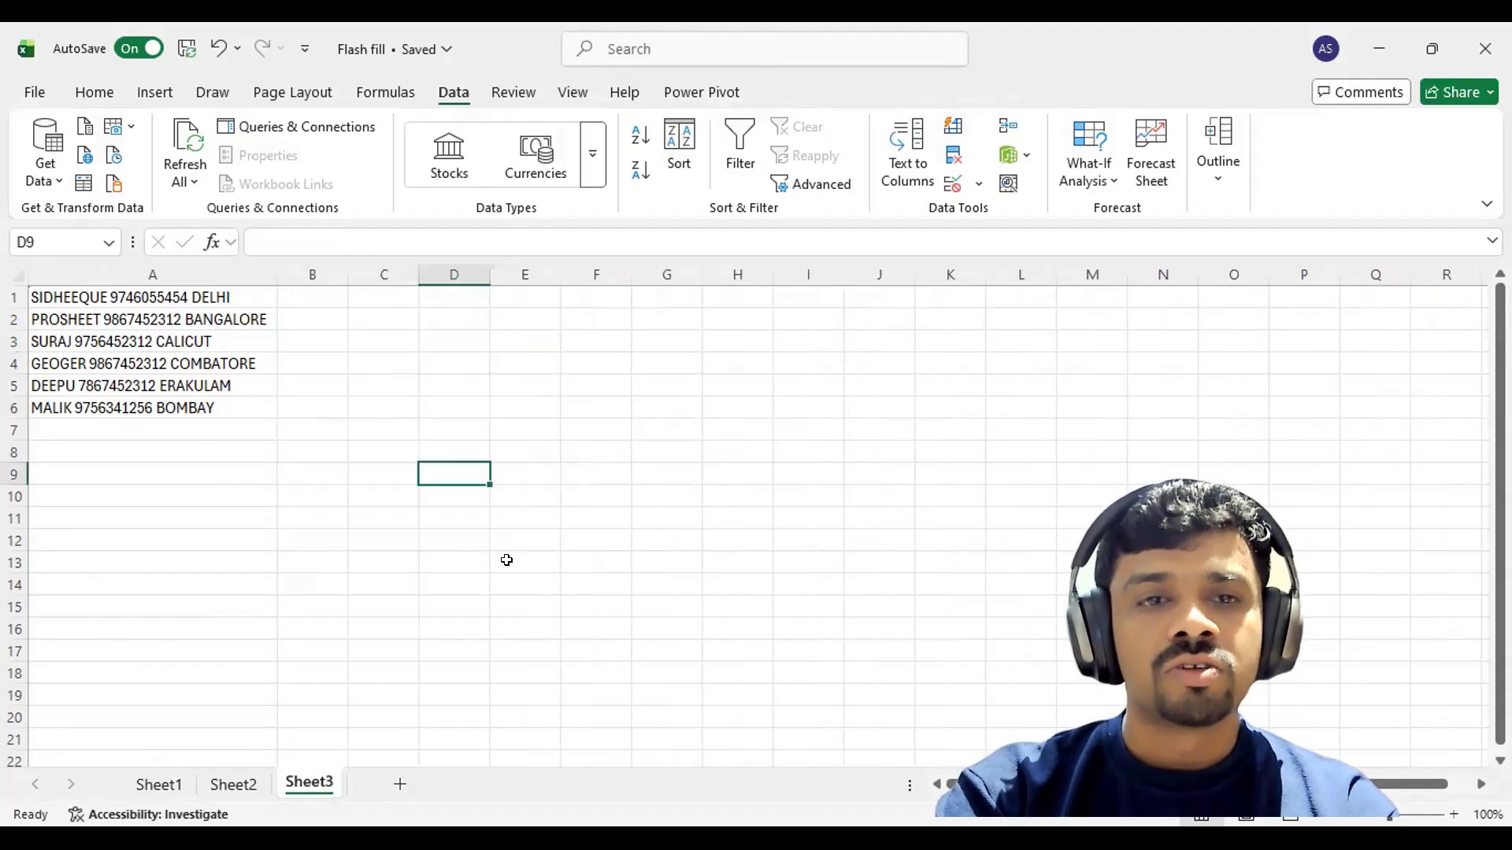
On Sheet3, enter DELHI and BANGALORE in B1:B2 for Flash Fill, and autofit column B.
{"action": "left_click", "coordinate": [313, 297]}
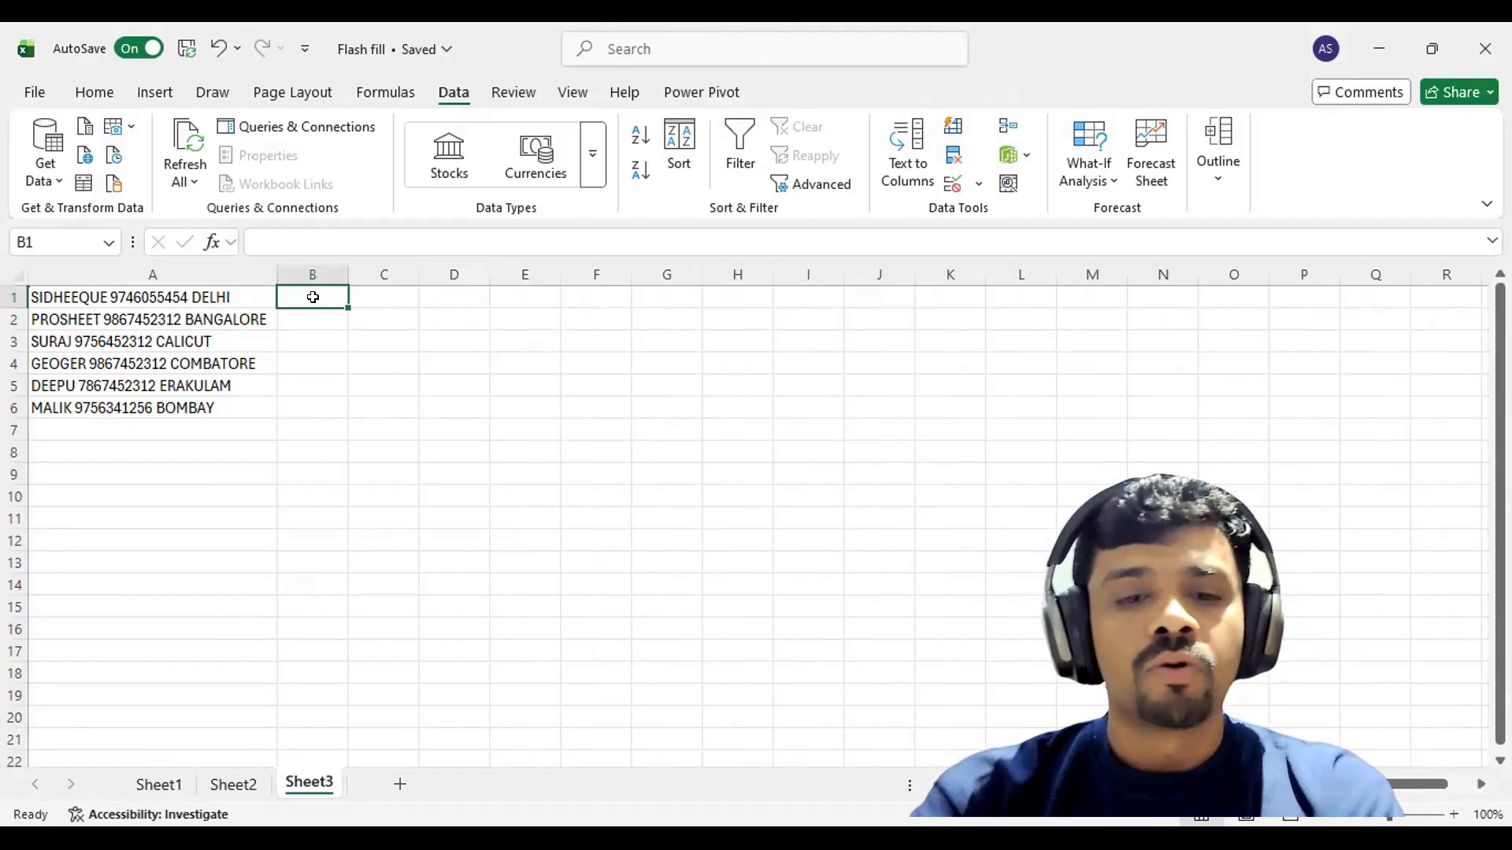
{"action": "type", "text": "DELHI"}
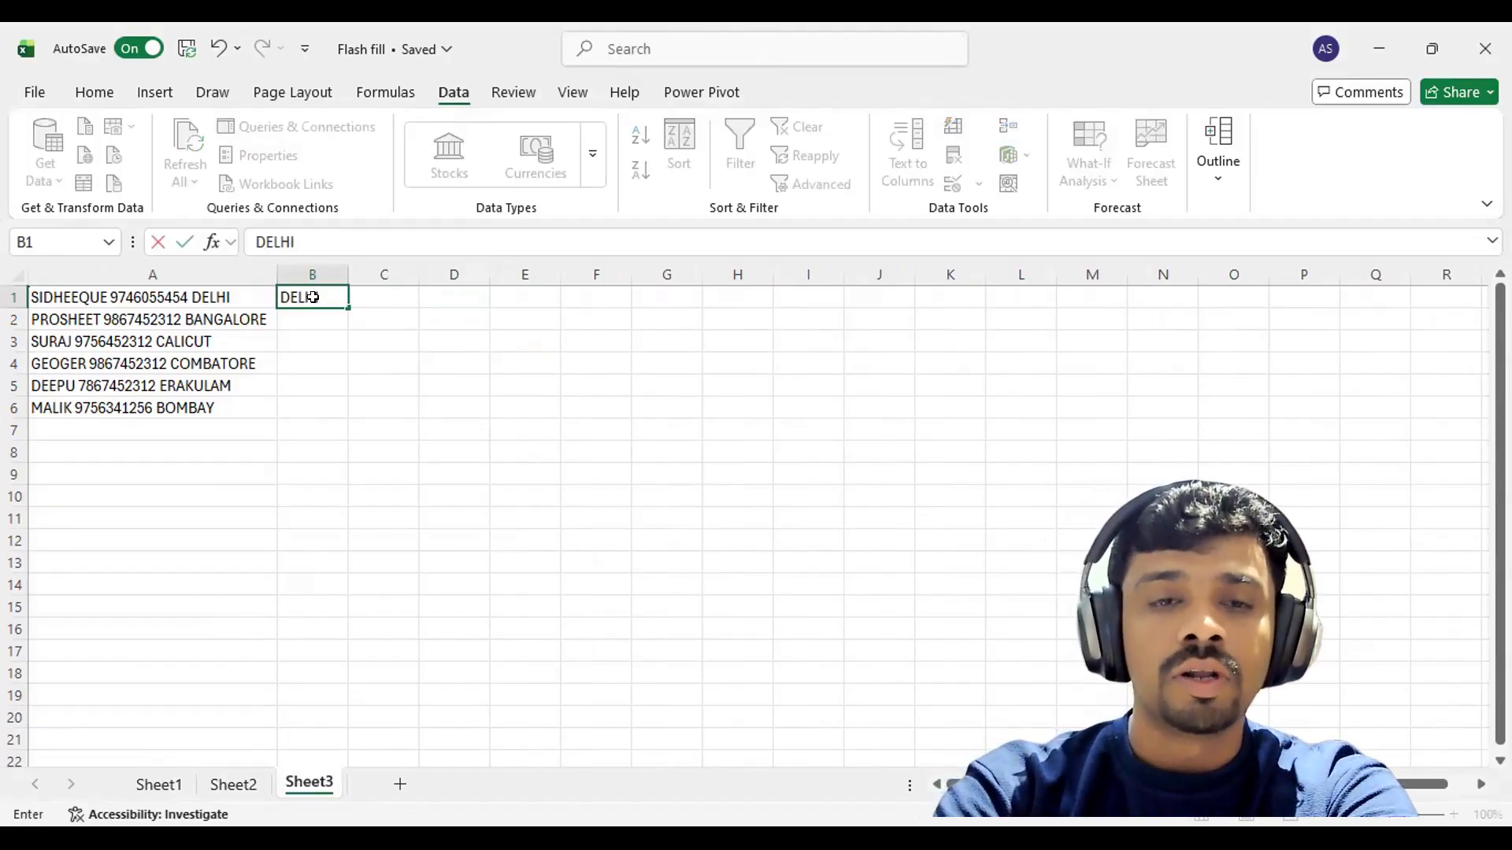
{"action": "key", "text": "Return"}
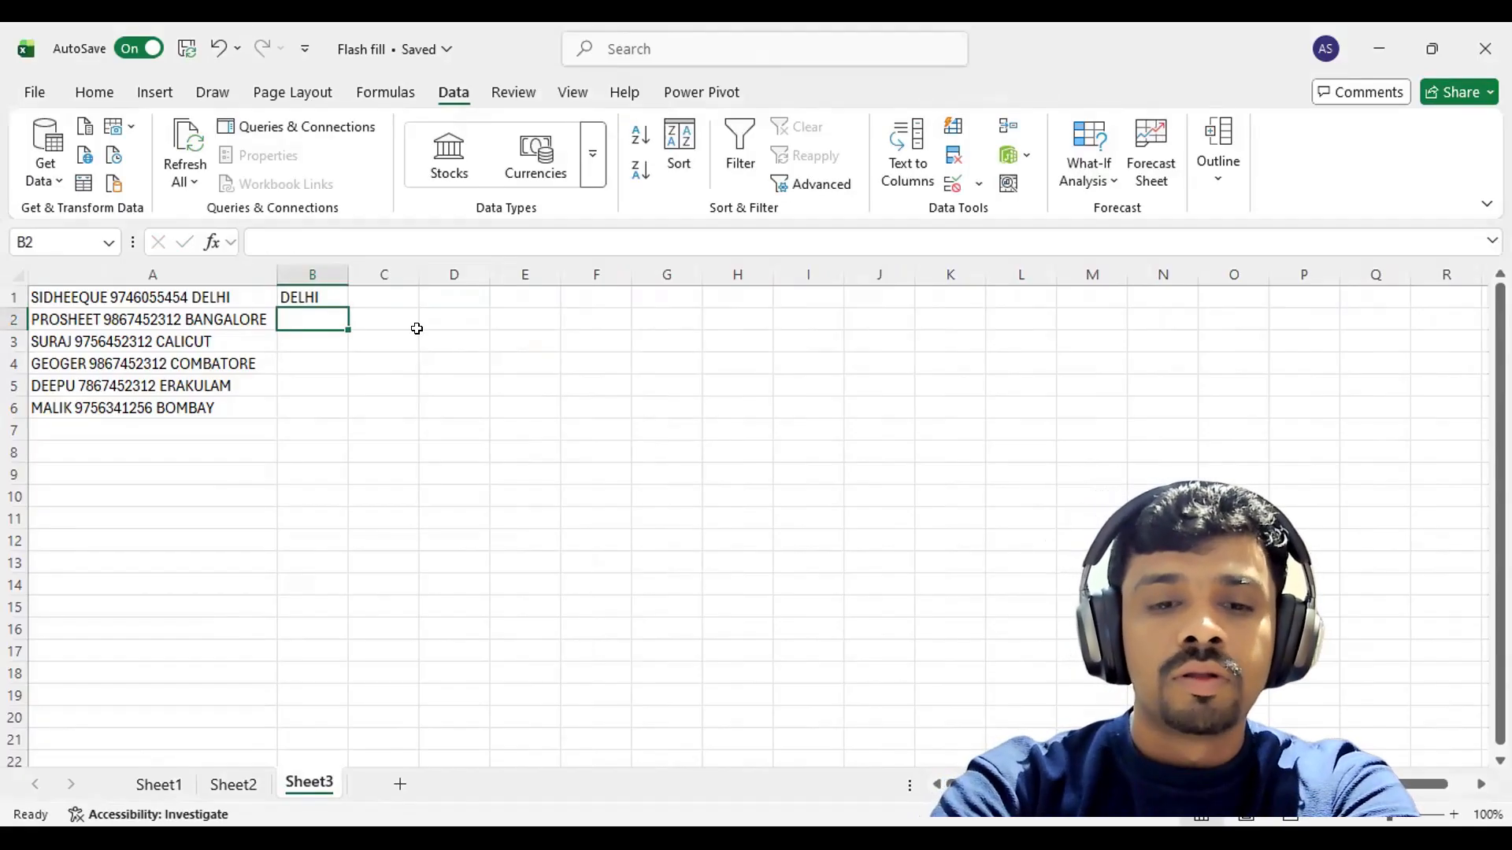
{"action": "type", "text": "BANGALORE"}
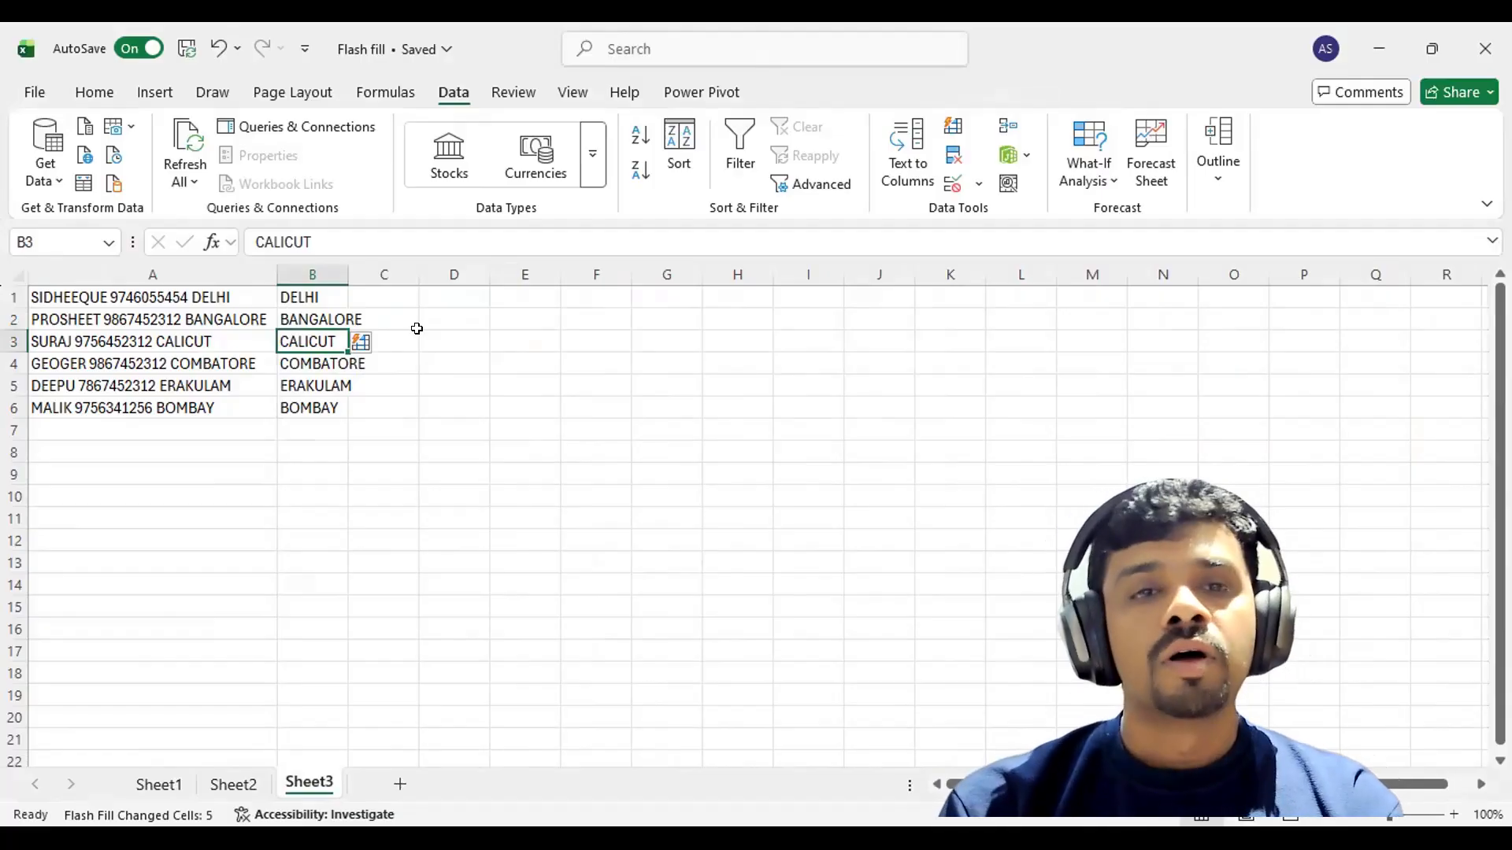
{"action": "double_click", "coordinate": [336, 279]}
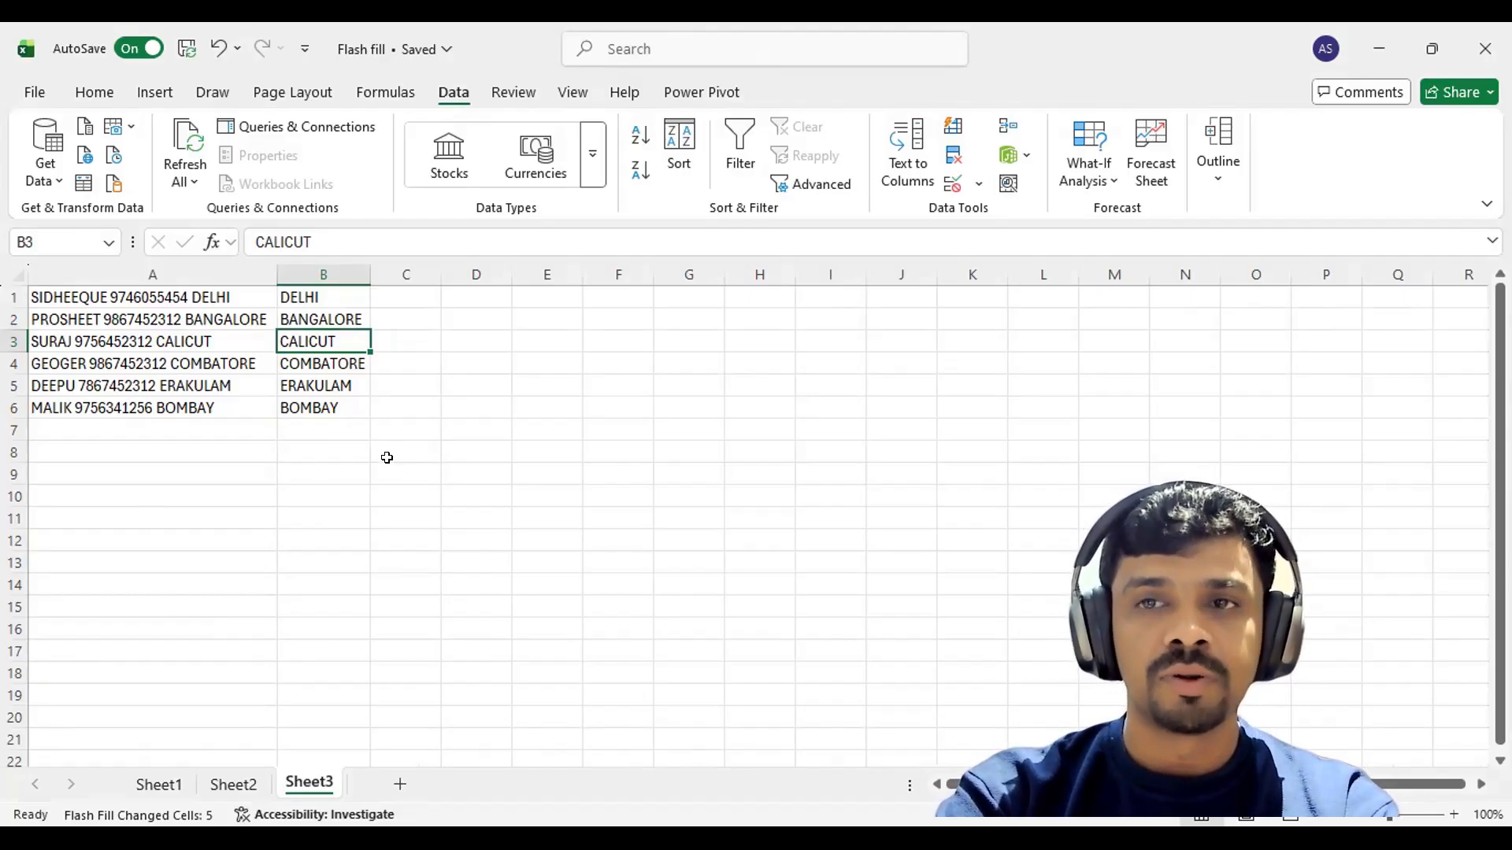
Clear the city names from column B and enter a Gmail address built from row 1's name.
{"action": "left_click", "coordinate": [322, 270]}
{"action": "key", "text": "Delete"}
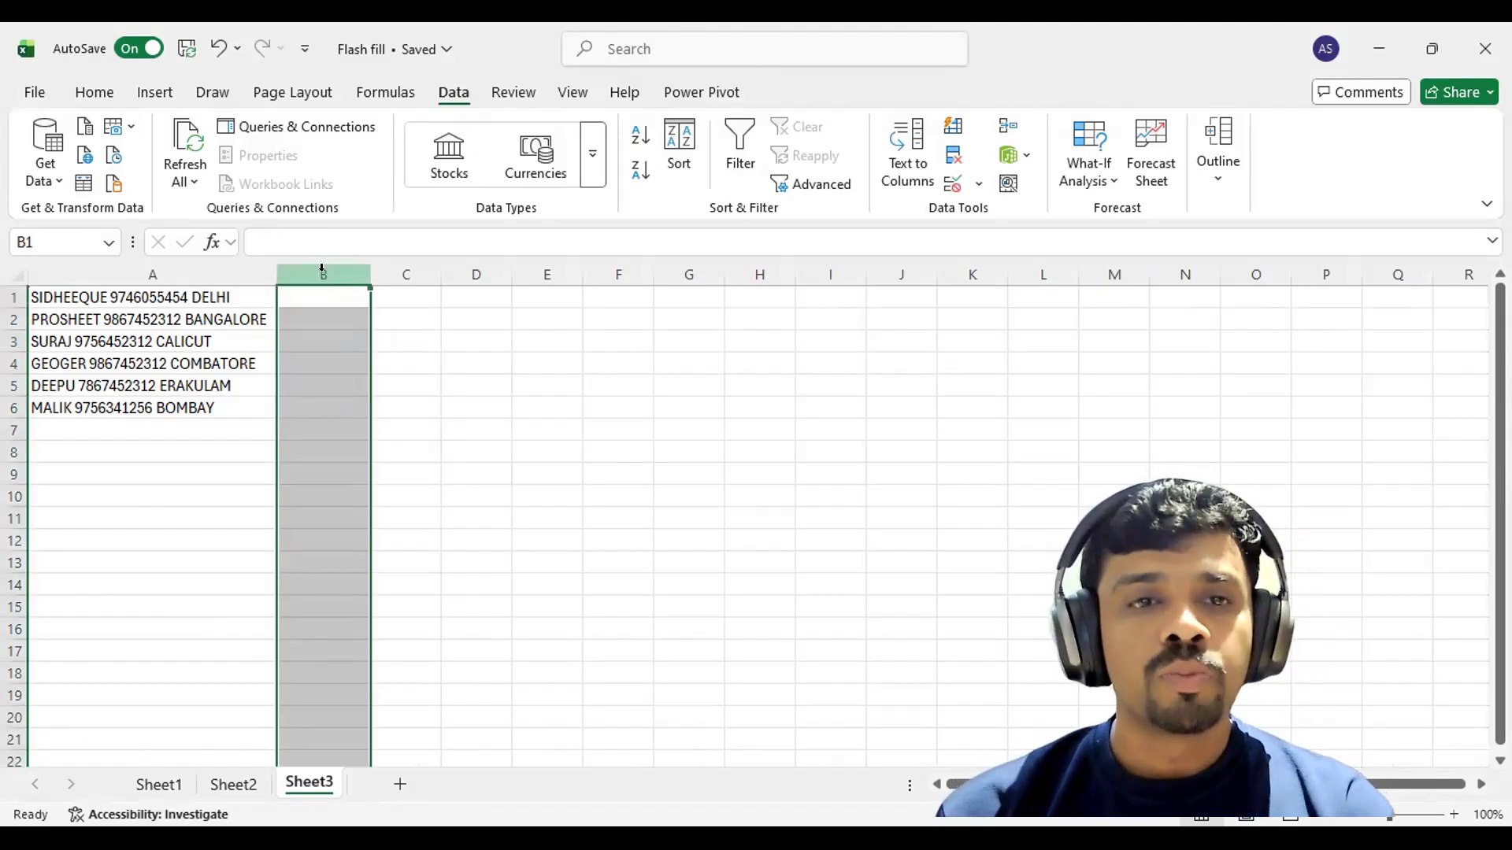
{"action": "left_click", "coordinate": [168, 300]}
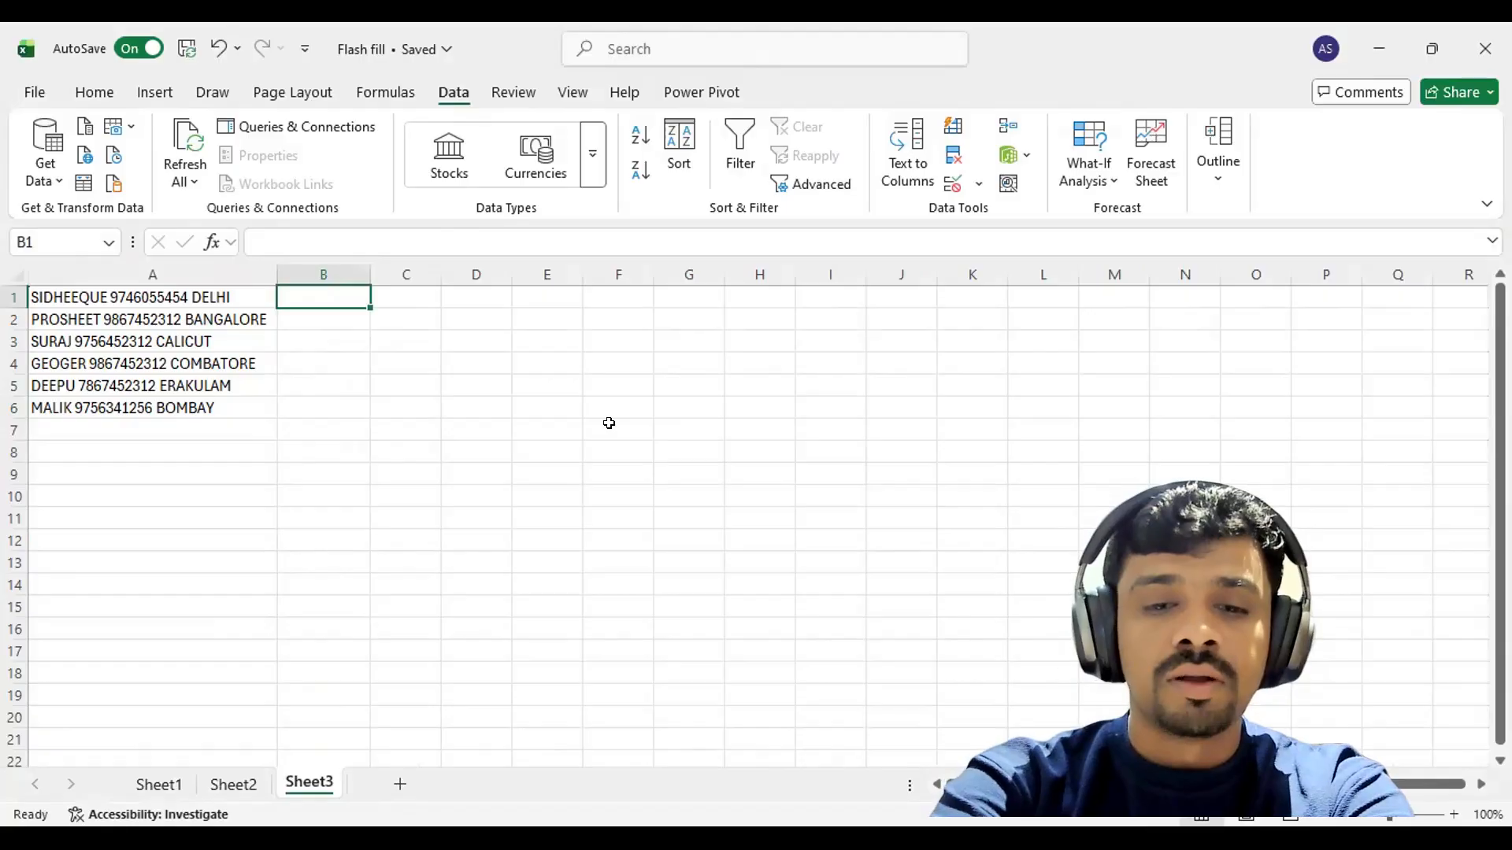
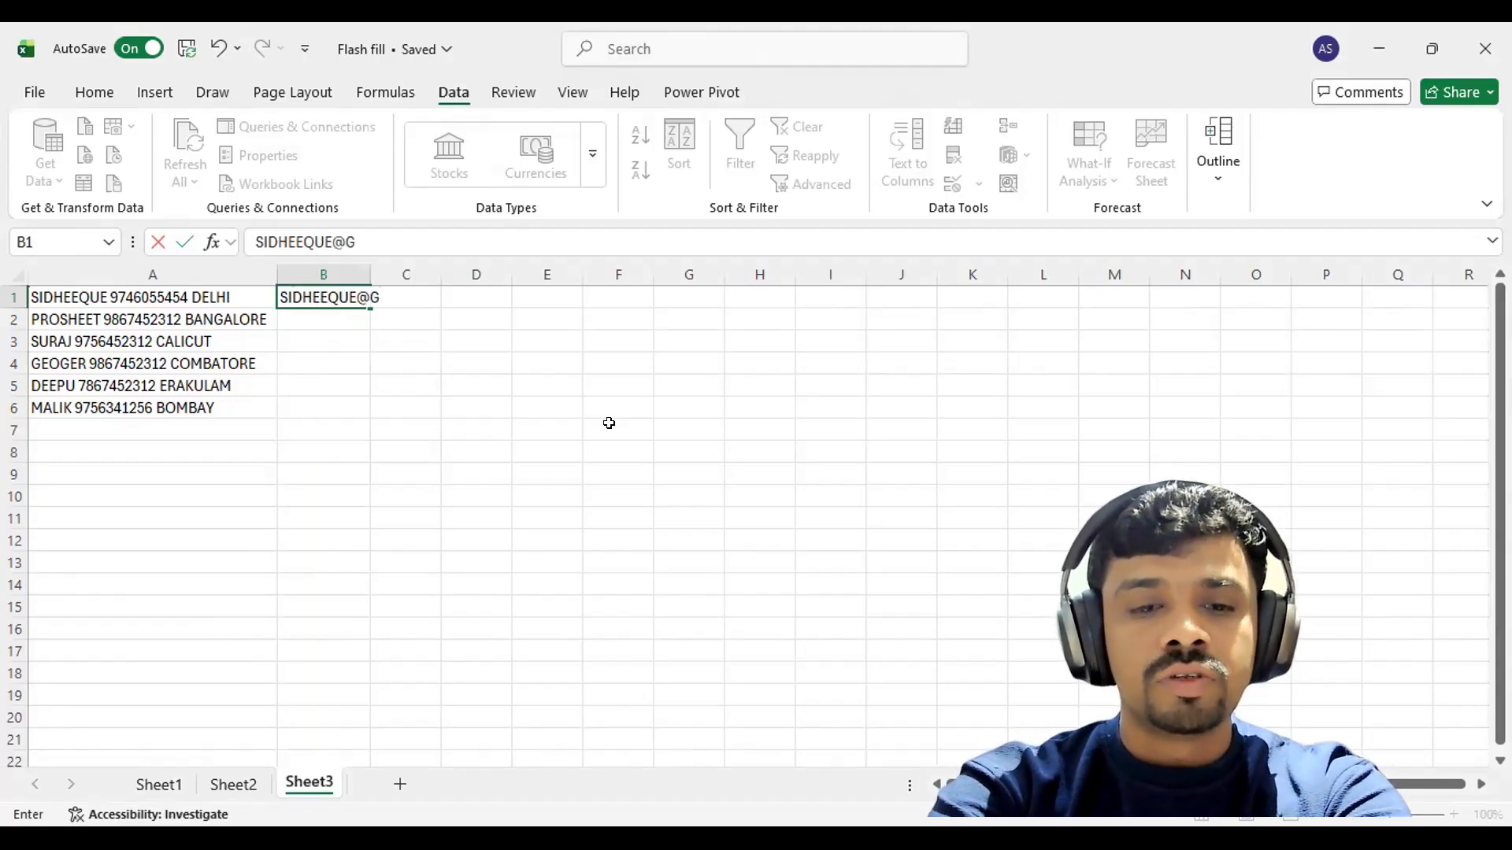
{"action": "key", "text": "Return"}
Widen column B, discard the stray entry in B2, and reselect B1.
{"action": "left_click_drag", "start_coordinate": [370, 273], "coordinate": [456, 263]}
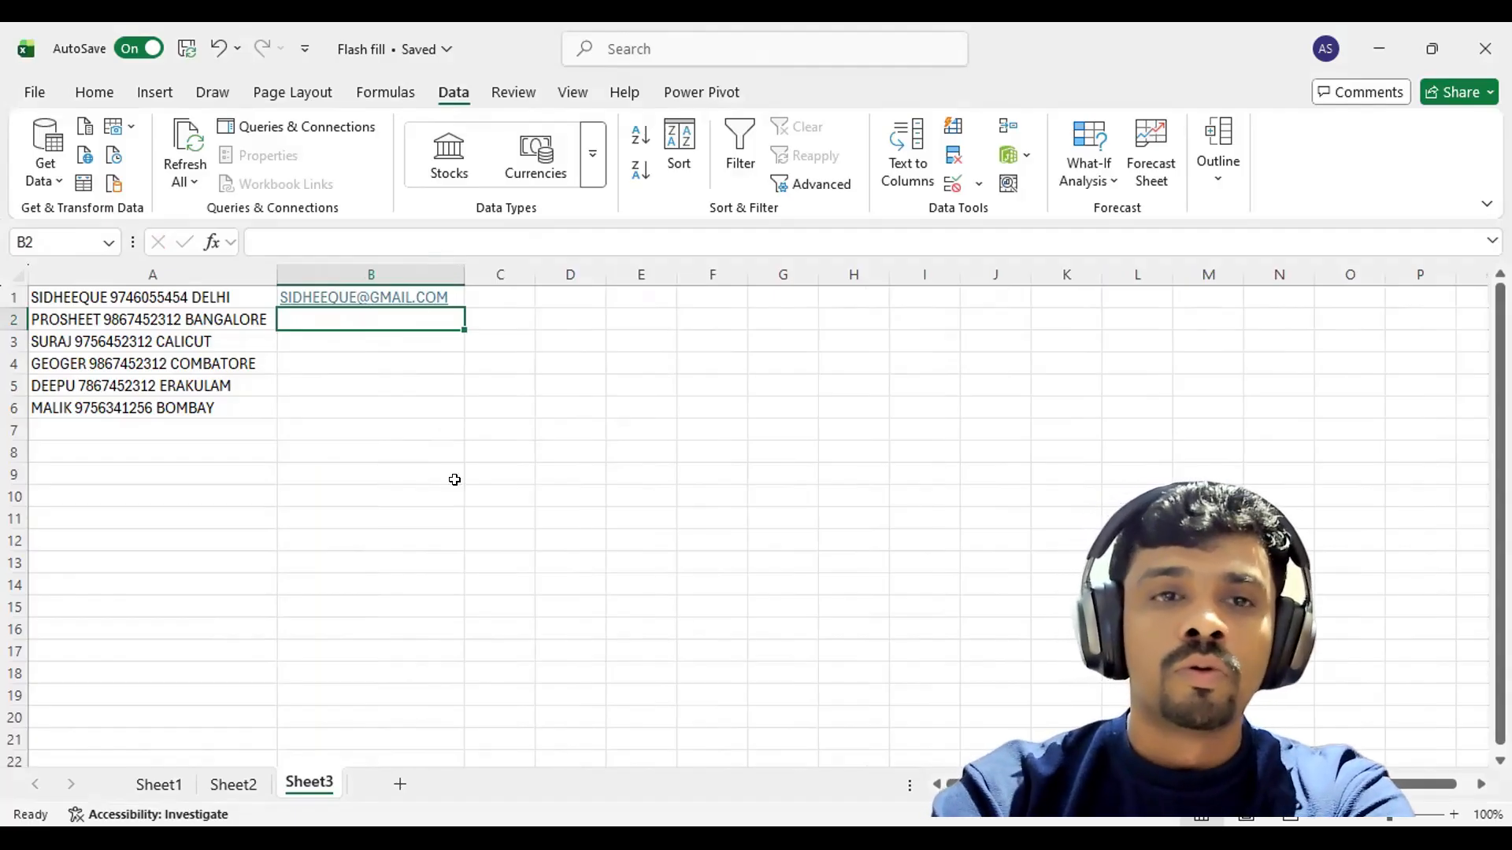
{"action": "type", "text": "PRO"}
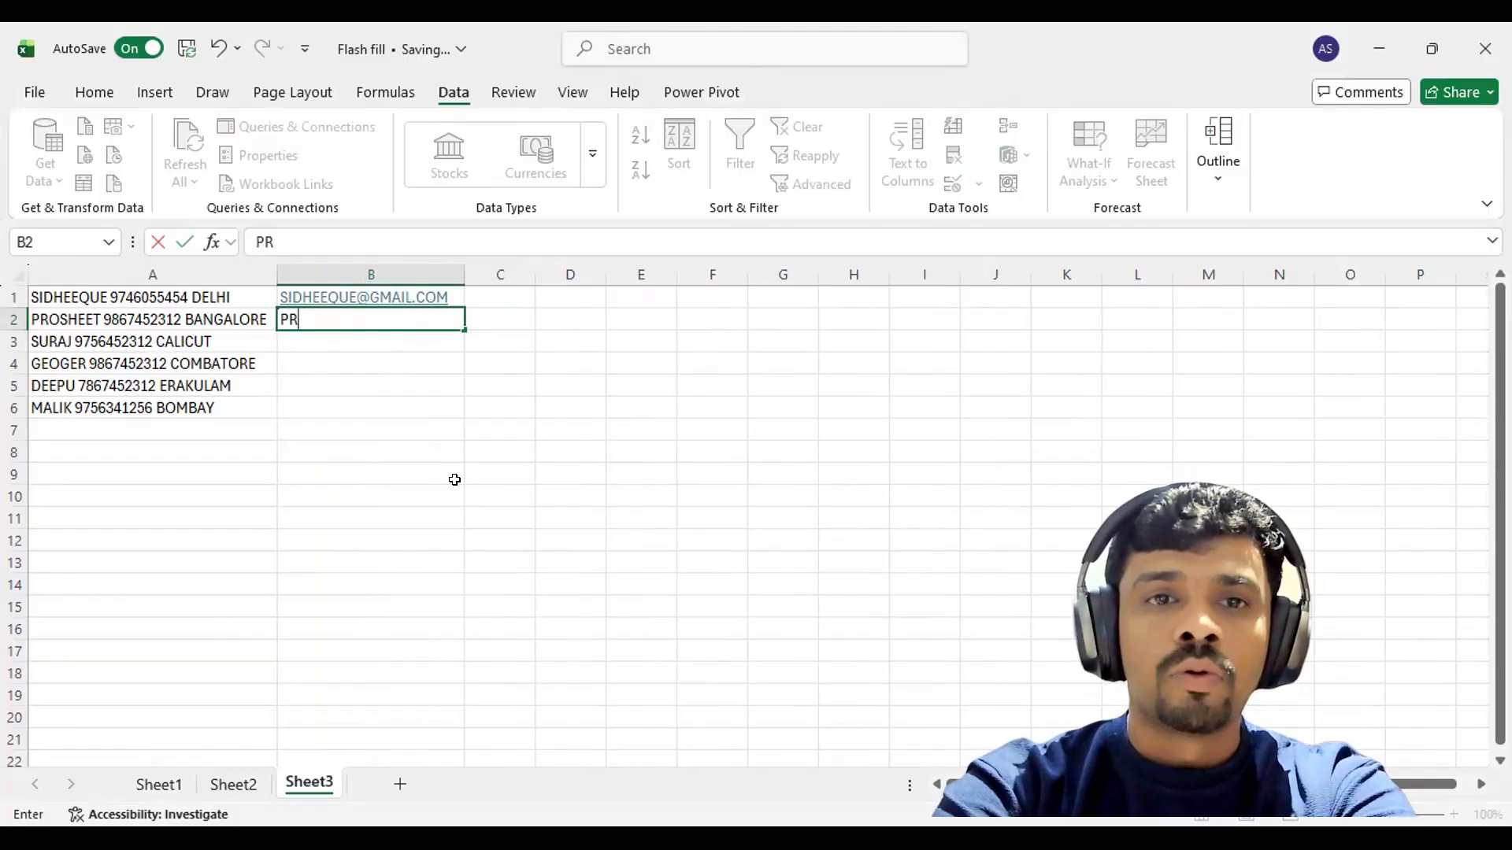
{"action": "key", "text": "BackSpace"}
{"action": "key", "text": "BackSpace"}
{"action": "key", "text": "BackSpace"}
{"action": "key", "text": "Escape"}
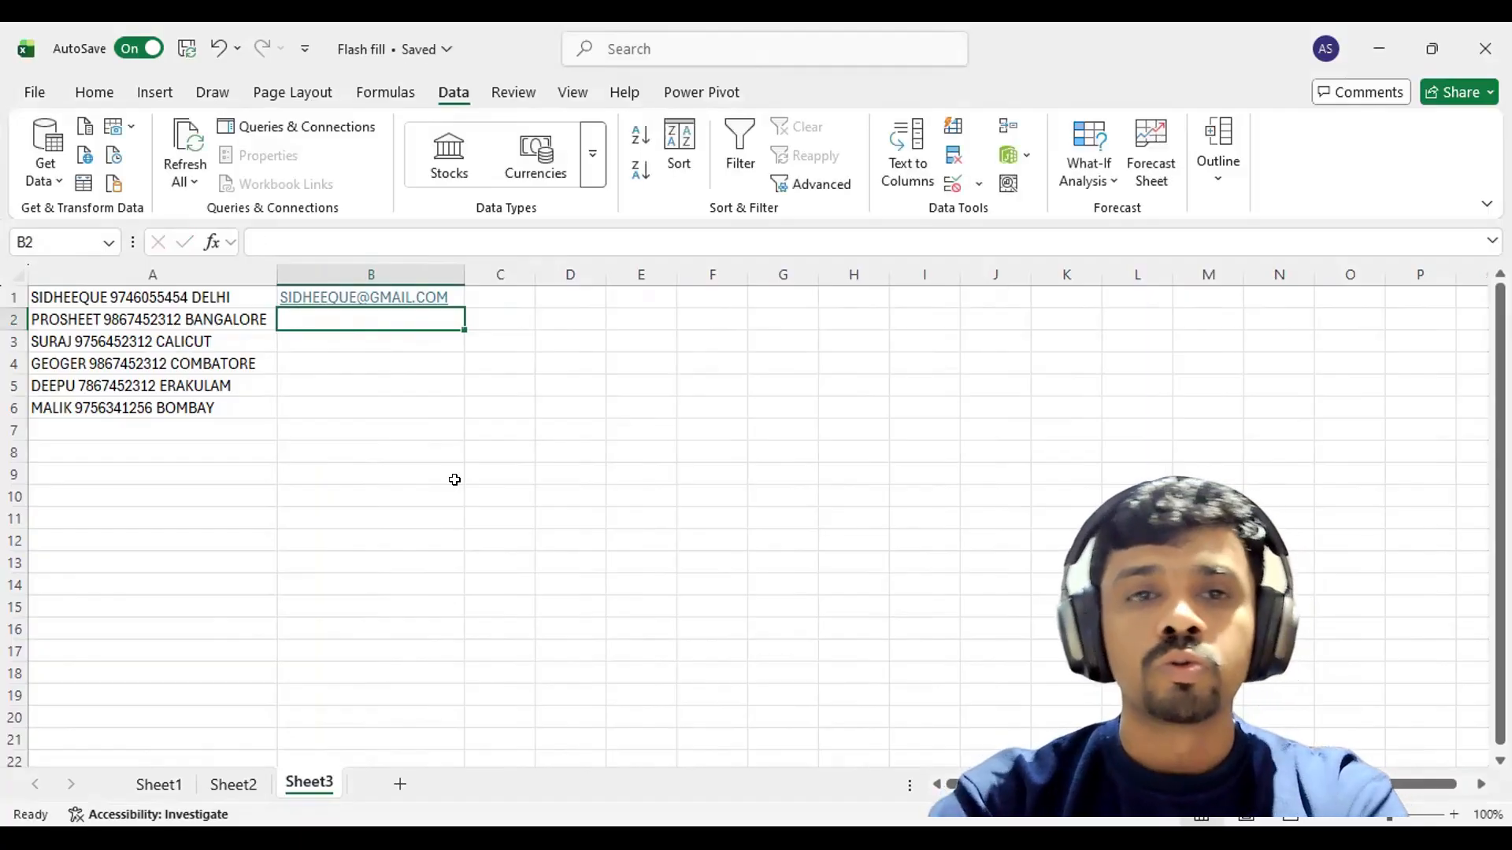
{"action": "left_click", "coordinate": [360, 297]}
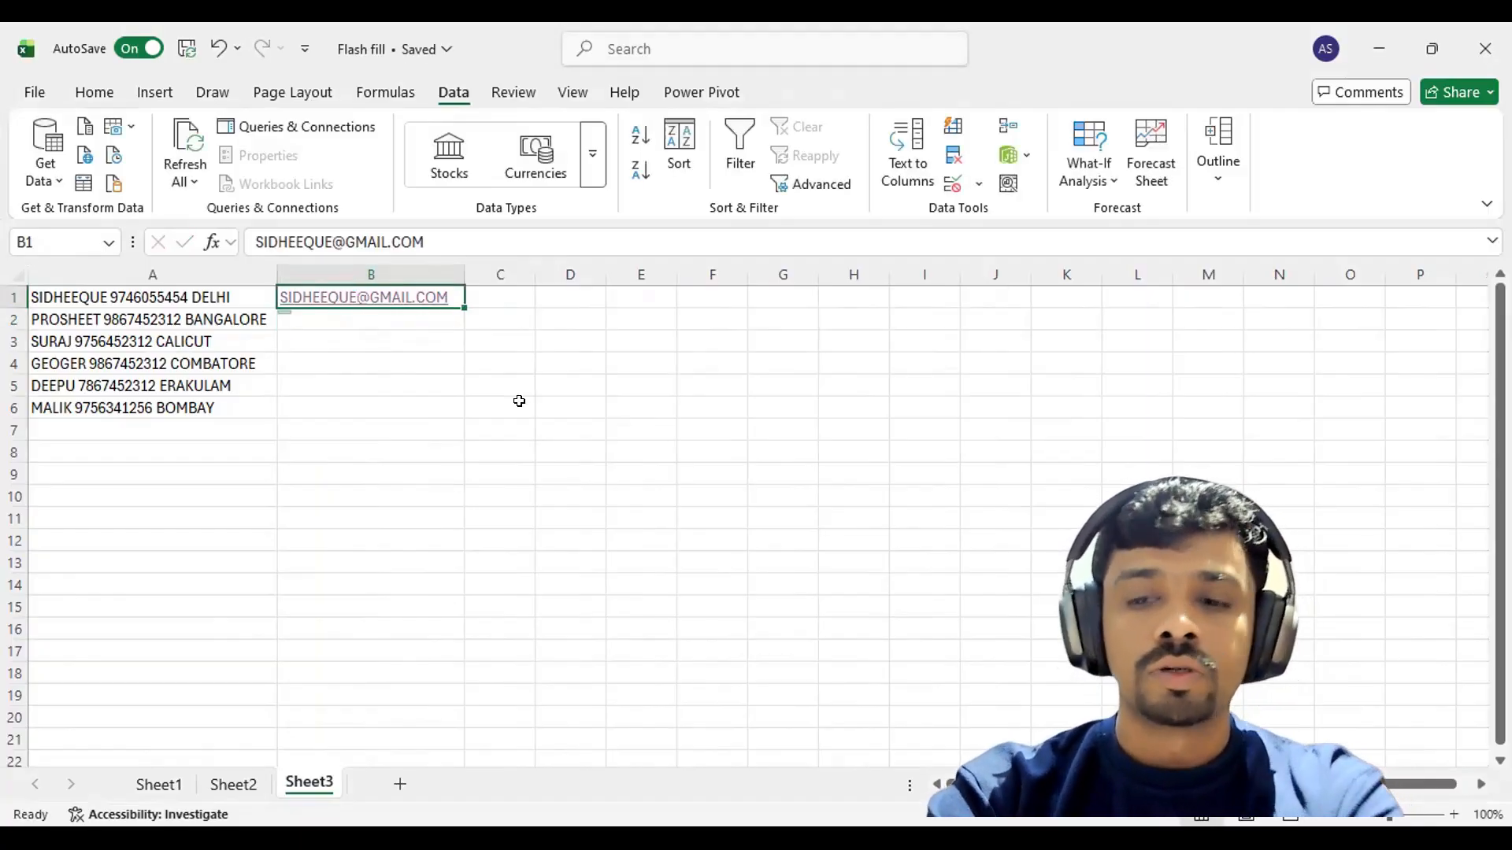
{"action": "key", "text": "shift+Down"}
{"action": "key", "text": "shift+Down"}
{"action": "key", "text": "shift+Down"}
{"action": "key", "text": "shift+Down"}
{"action": "key", "text": "shift+Down"}
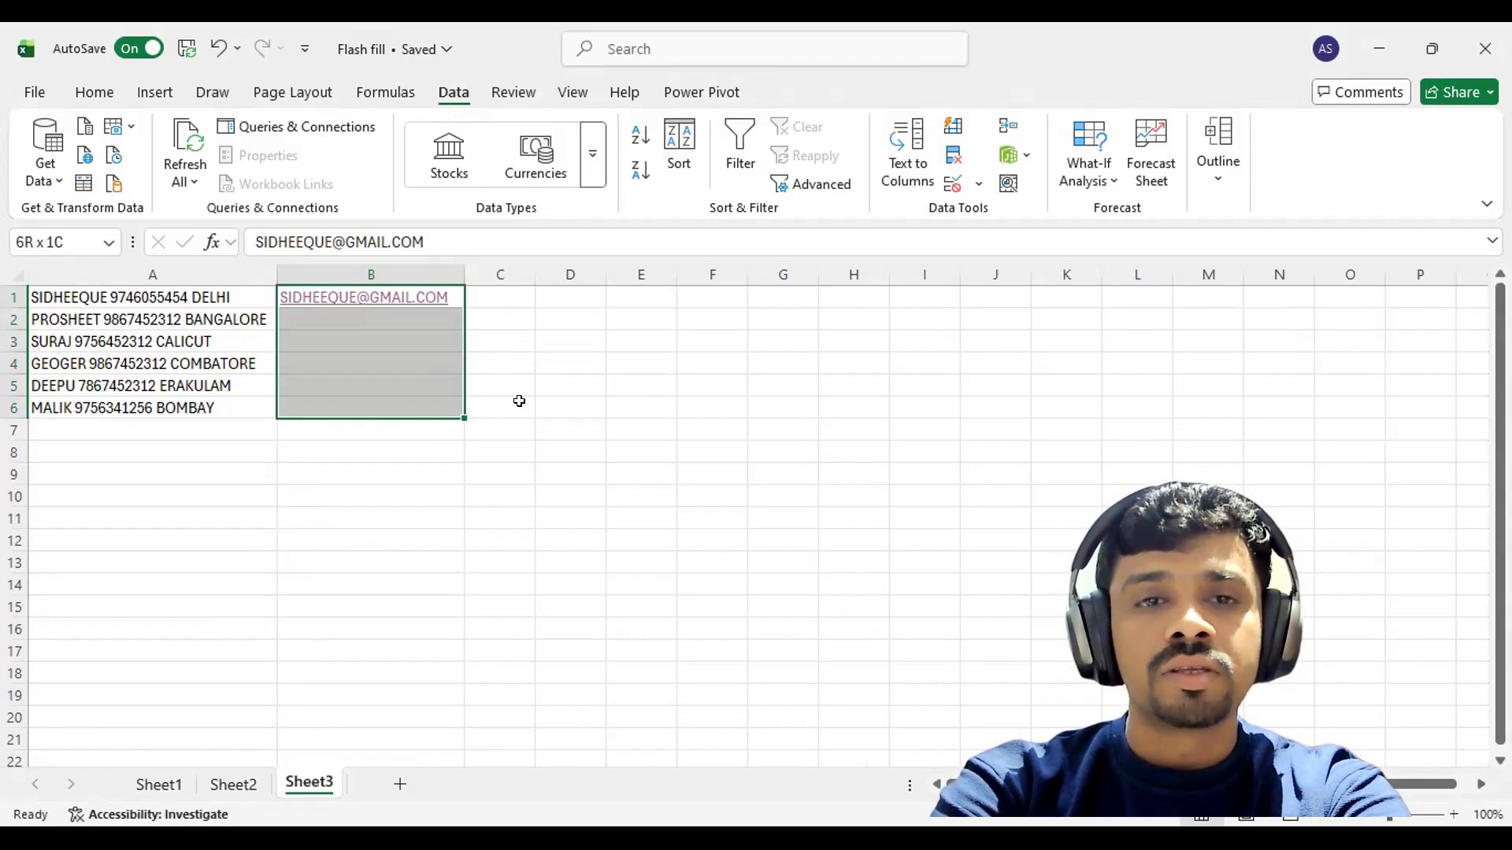
{"action": "key", "text": "ctrl+e"}
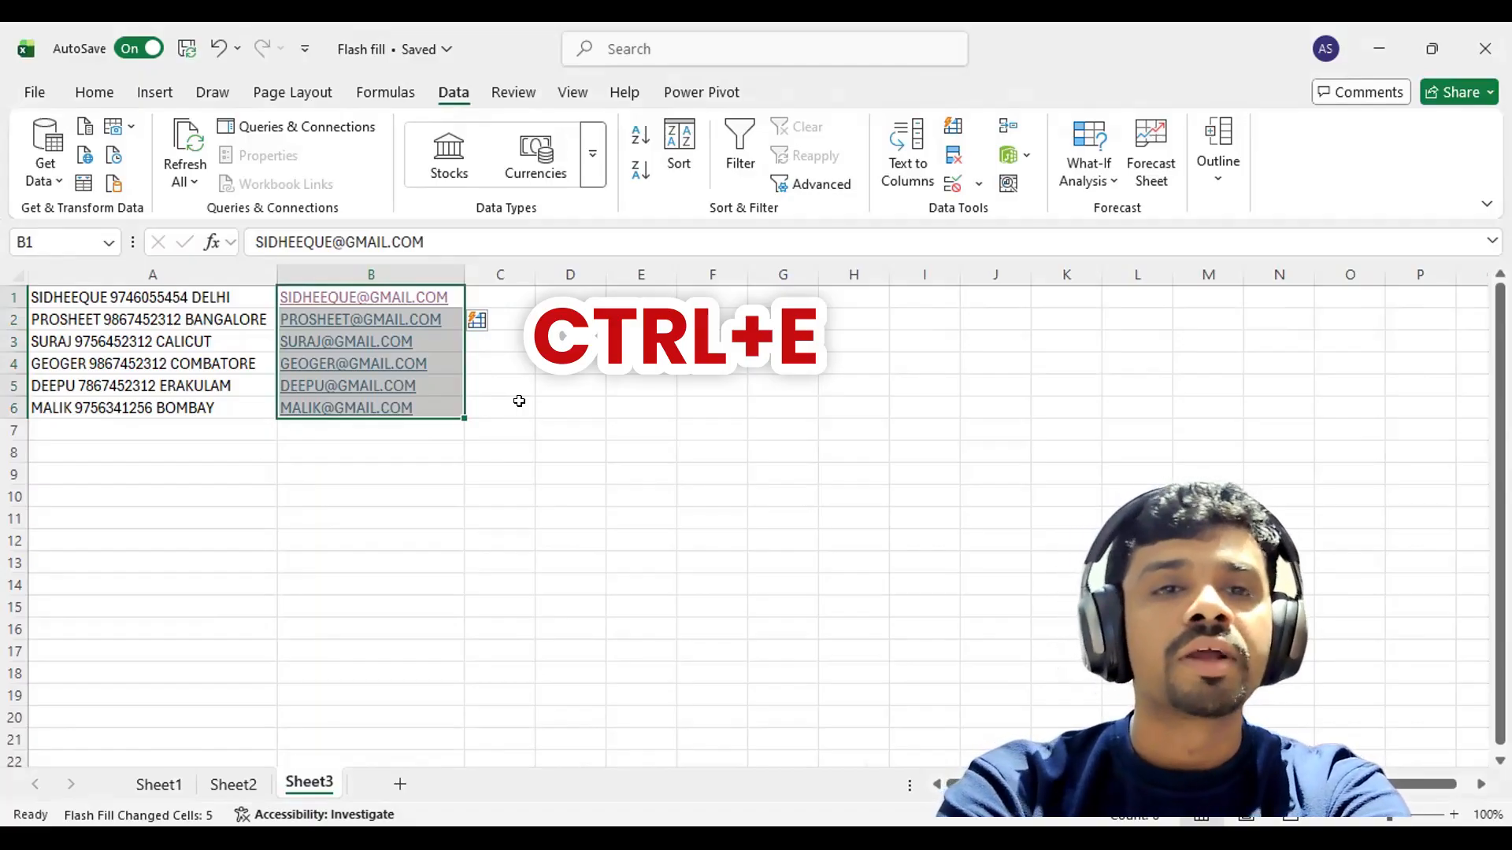
{"action": "left_click", "coordinate": [475, 321]}
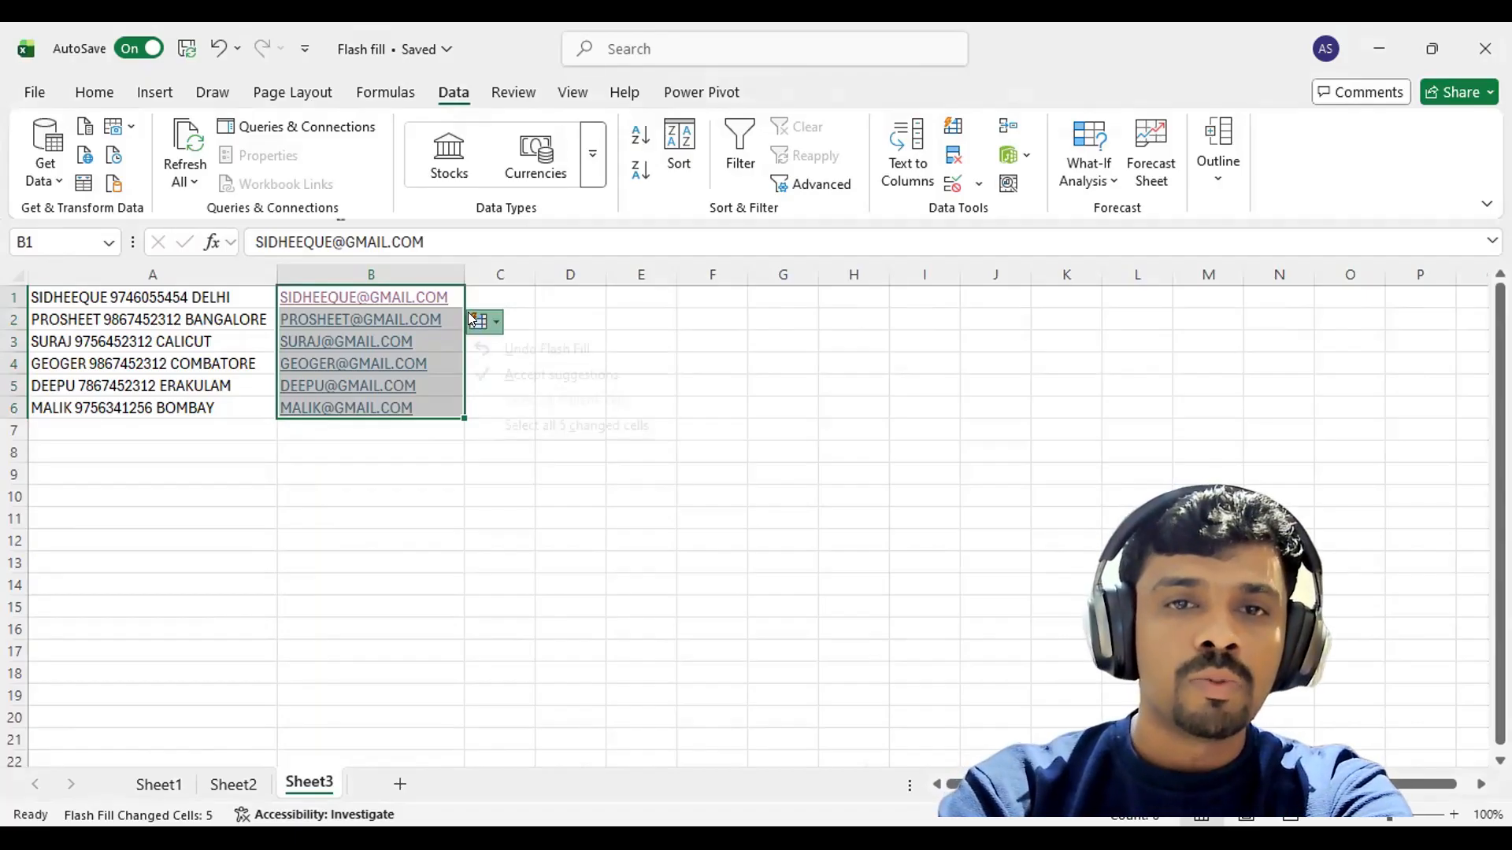
{"action": "left_click", "coordinate": [561, 376]}
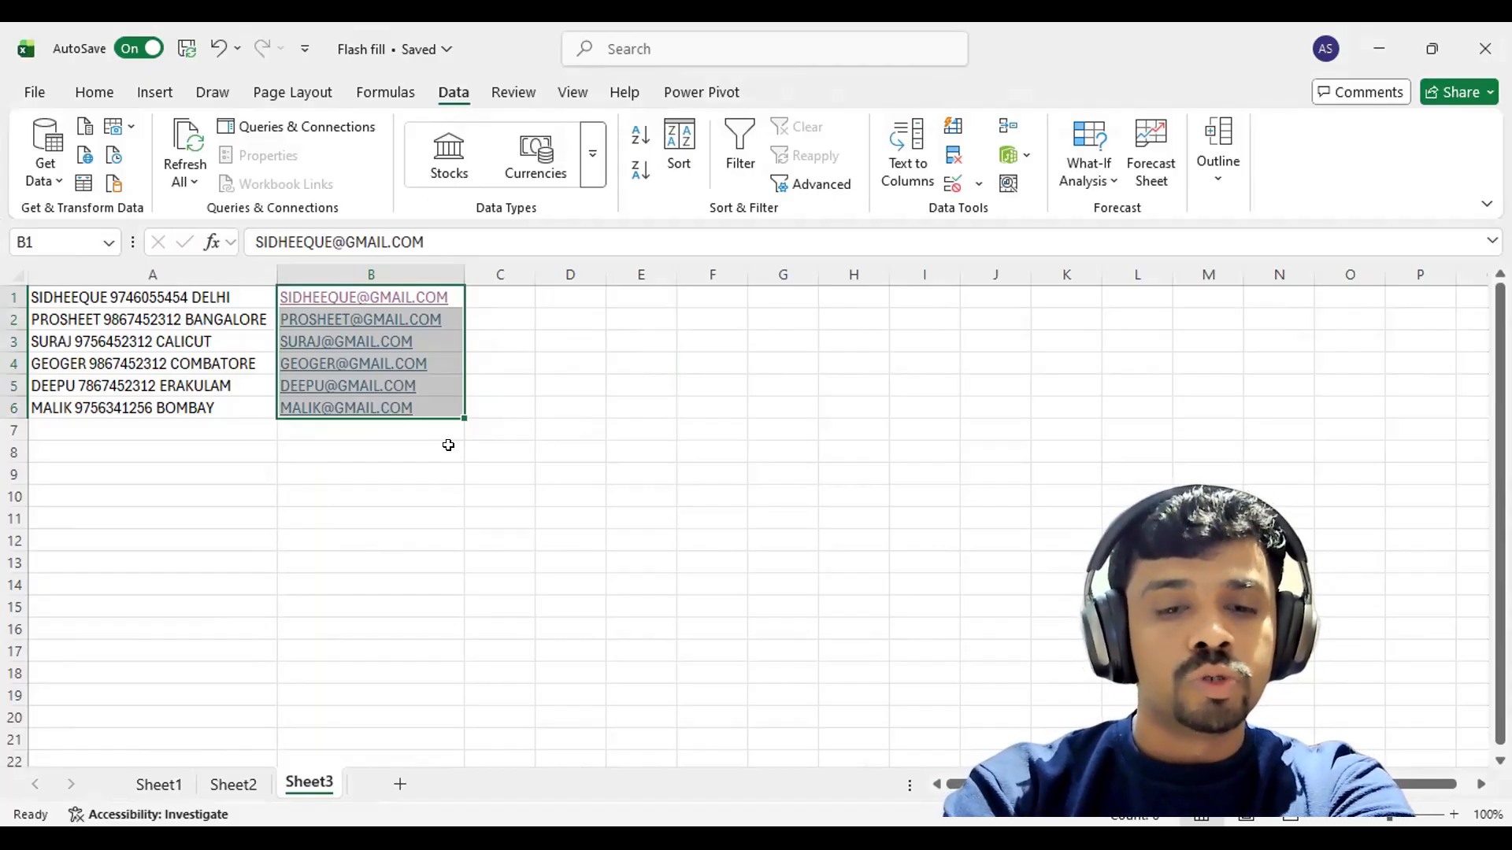
{"action": "key", "text": "ctrl+z"}
{"action": "key", "text": "ctrl+z"}
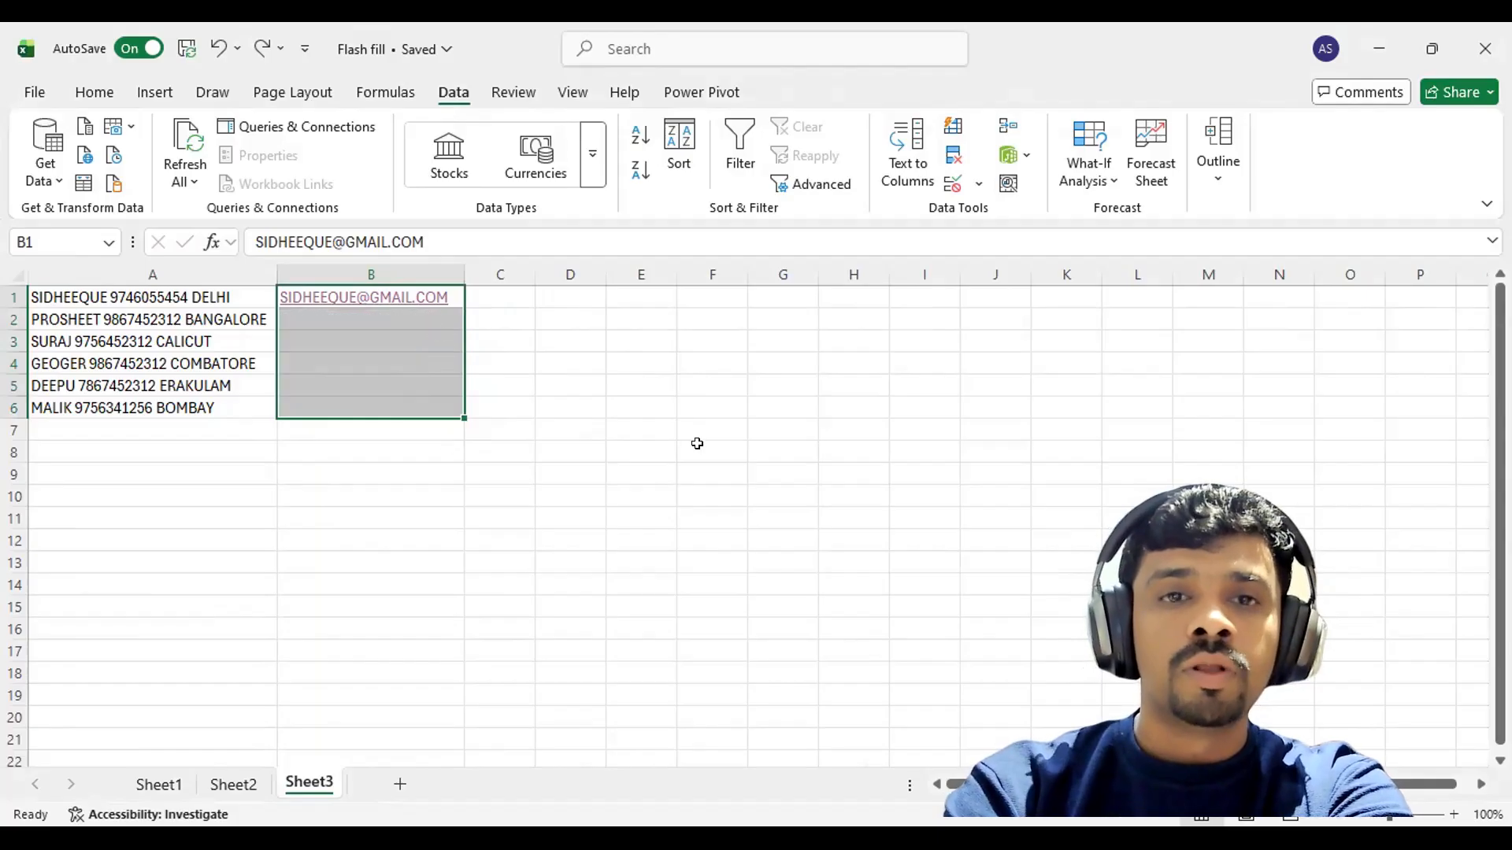
Flash Fill B1:B6 from the Data tab and accept the suggested Gmail addresses.
{"action": "left_click_drag", "start_coordinate": [418, 299], "coordinate": [405, 402]}
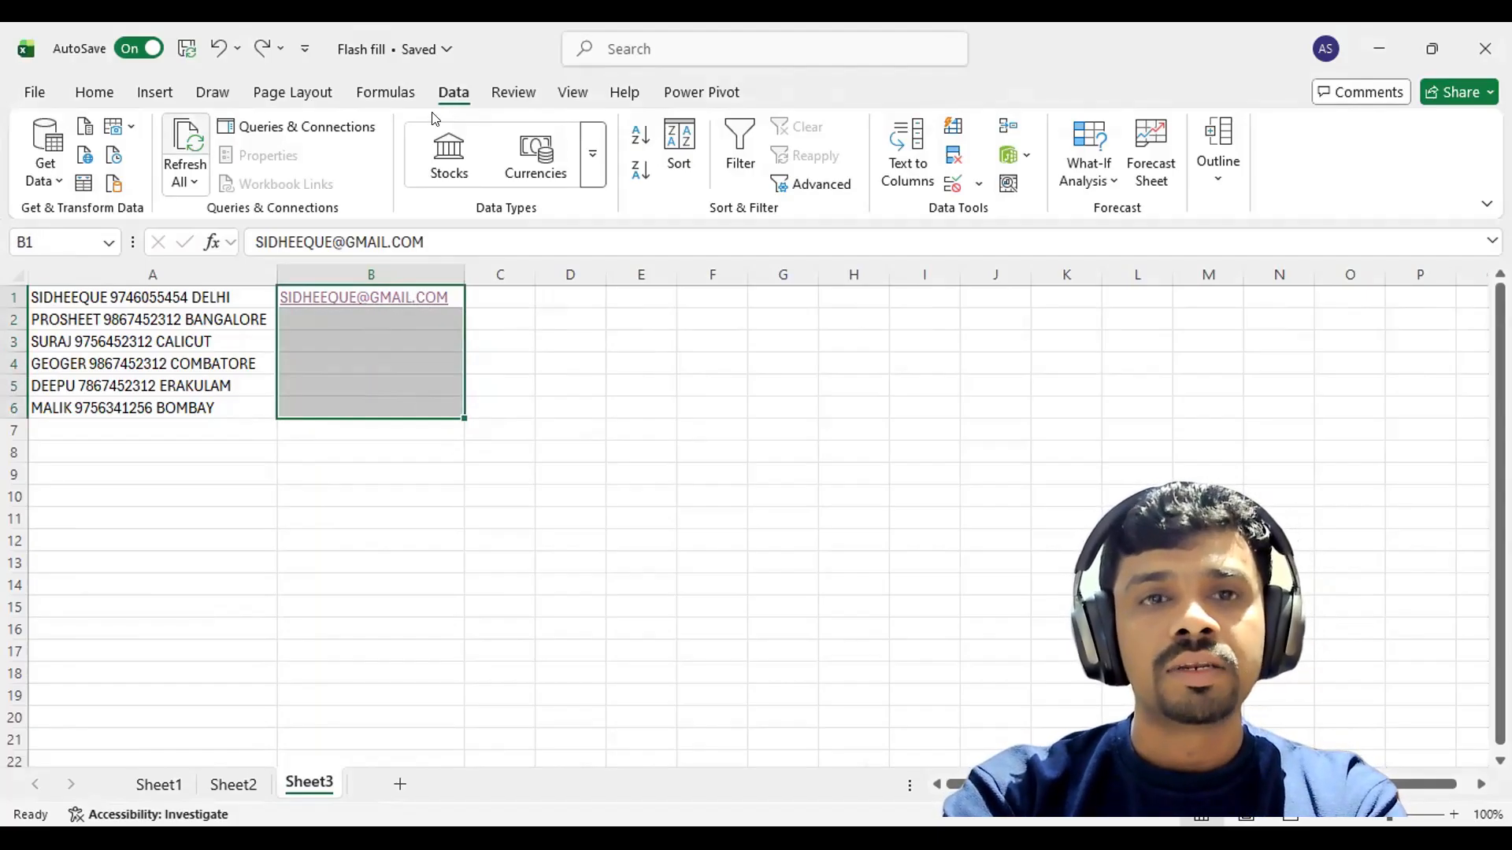
{"action": "left_click", "coordinate": [959, 135]}
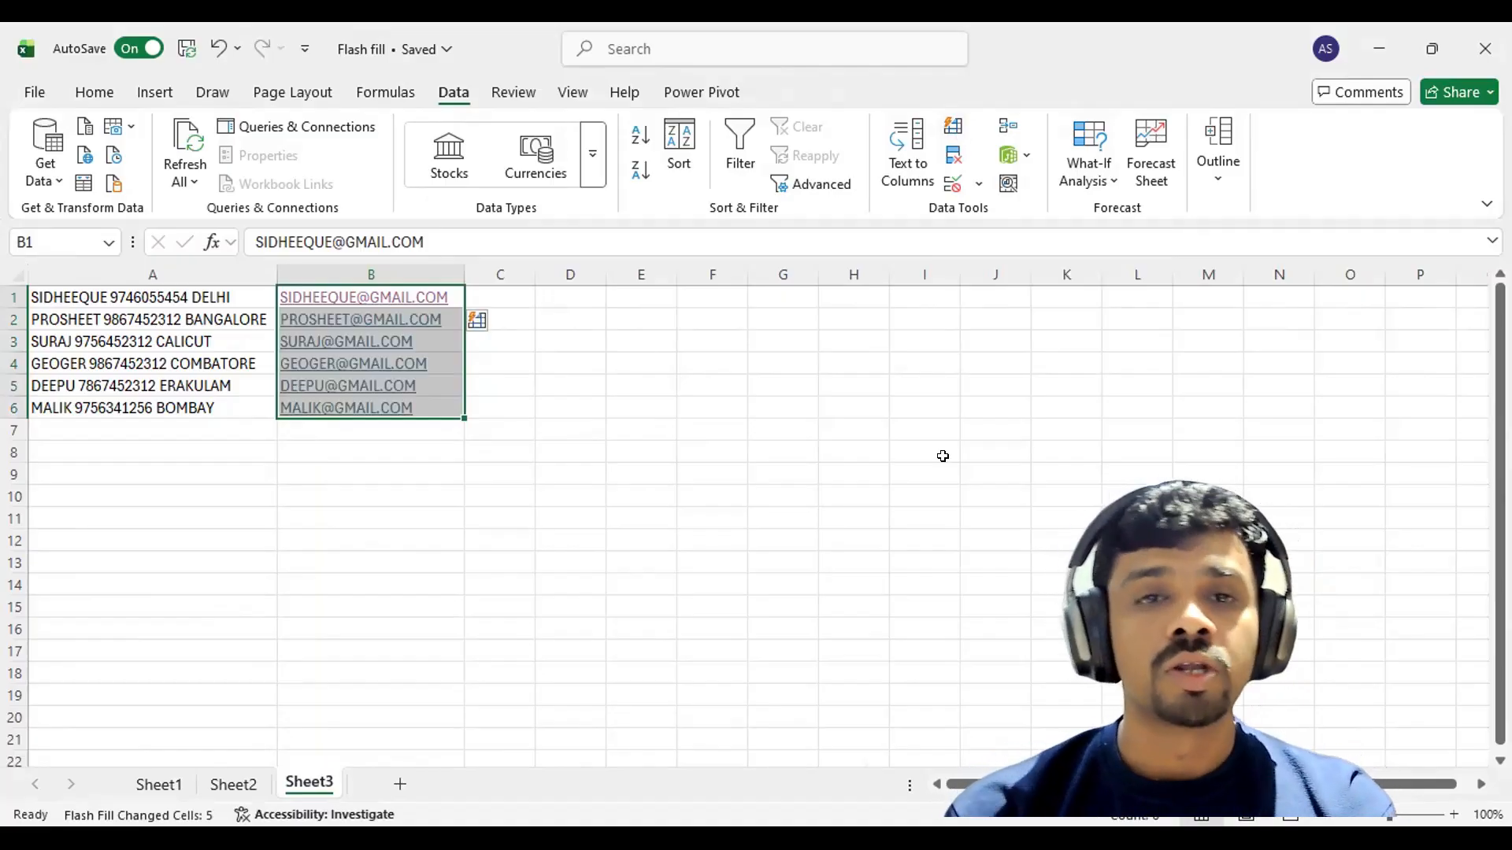
{"action": "left_click", "coordinate": [472, 340]}
{"action": "left_click", "coordinate": [480, 321]}
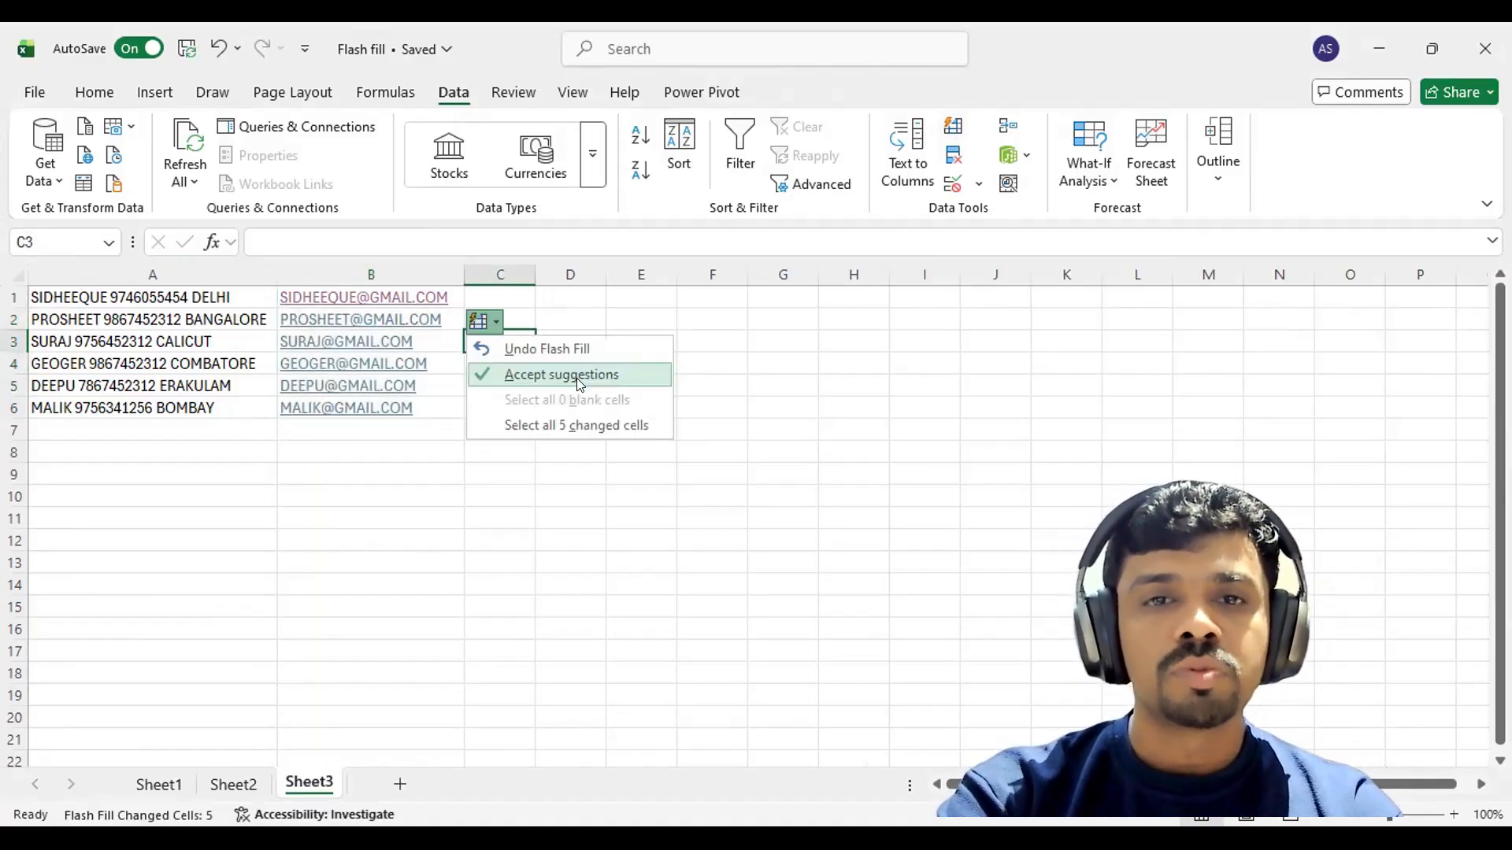
{"action": "left_click", "coordinate": [580, 376]}
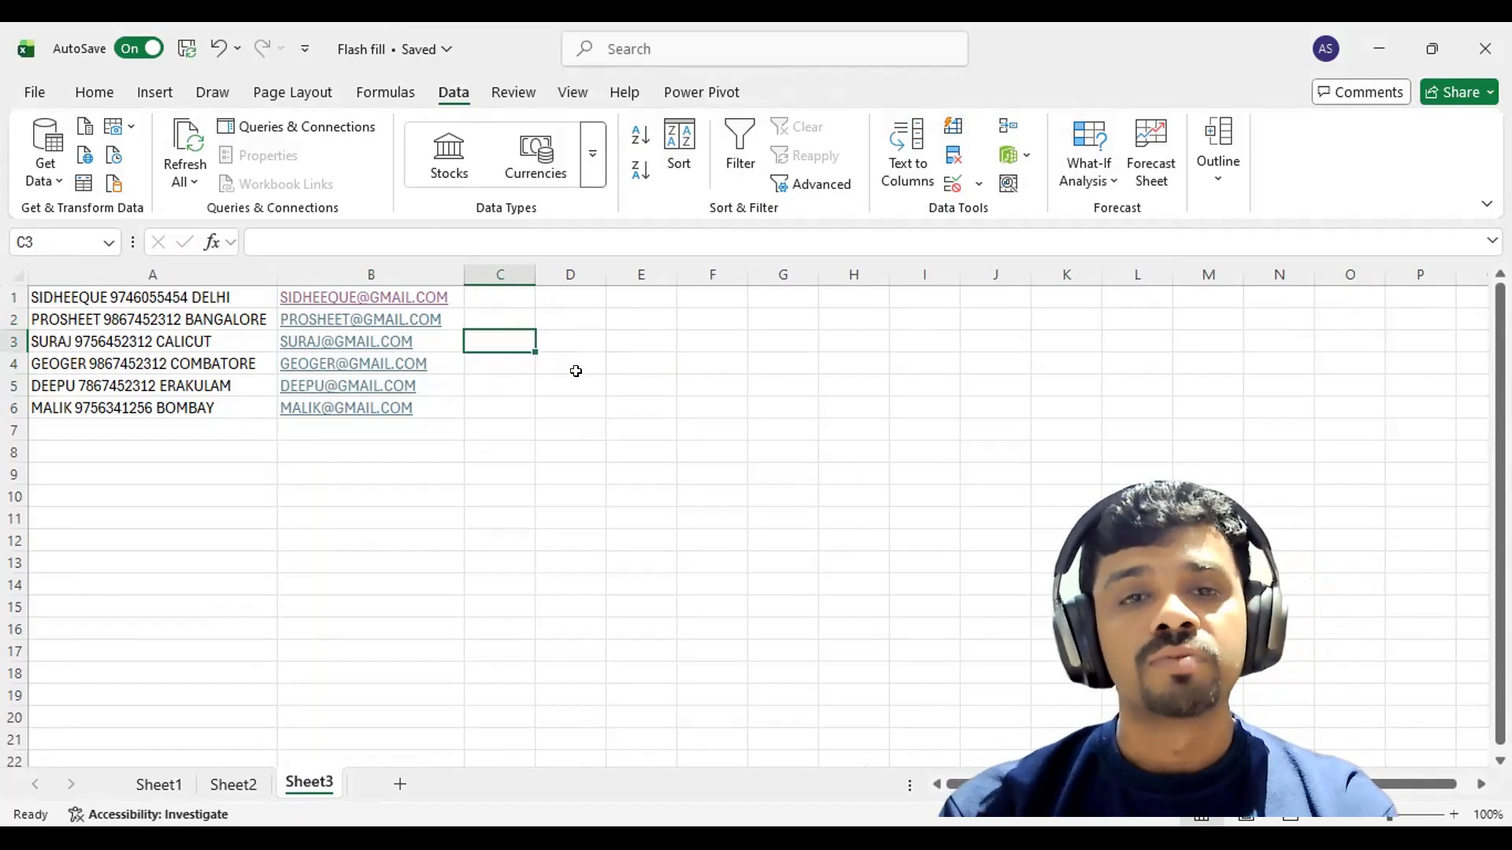